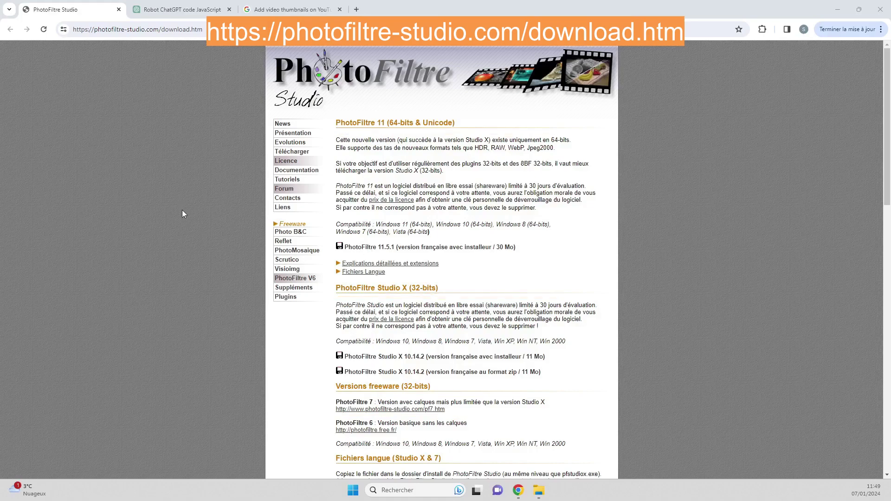
Review the ChatGPT robot image prompts and compare their requested format with YouTube Help's recommended thumbnail resolution
click(159, 12)
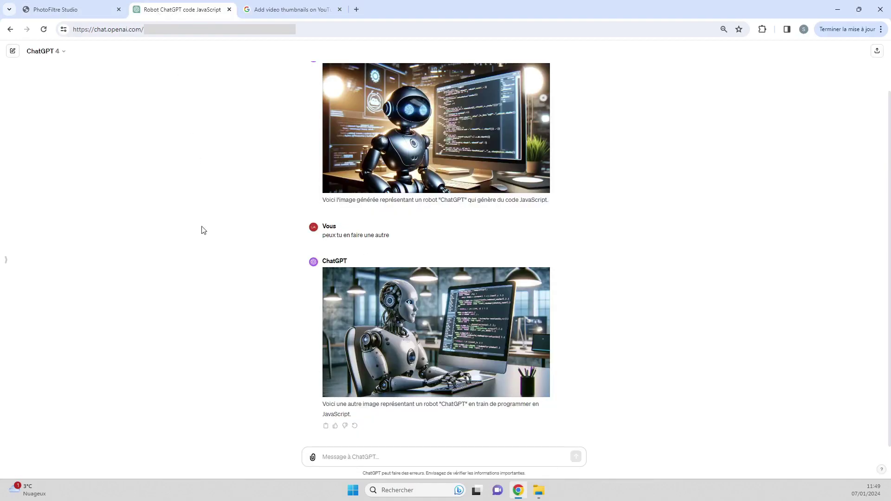
scroll(203, 230, up, 2)
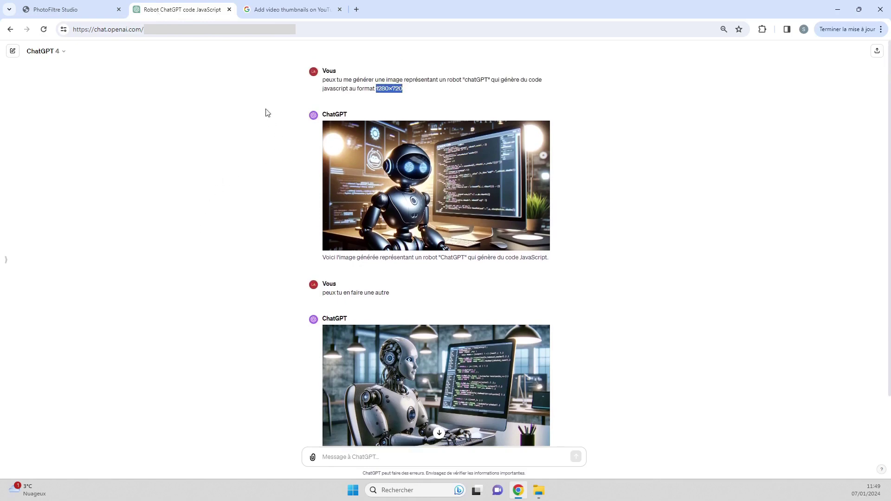
click(282, 13)
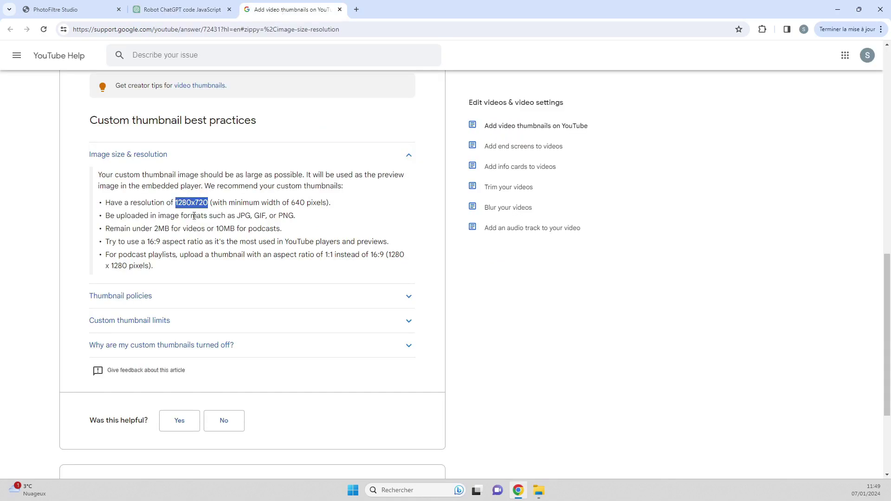
click(201, 10)
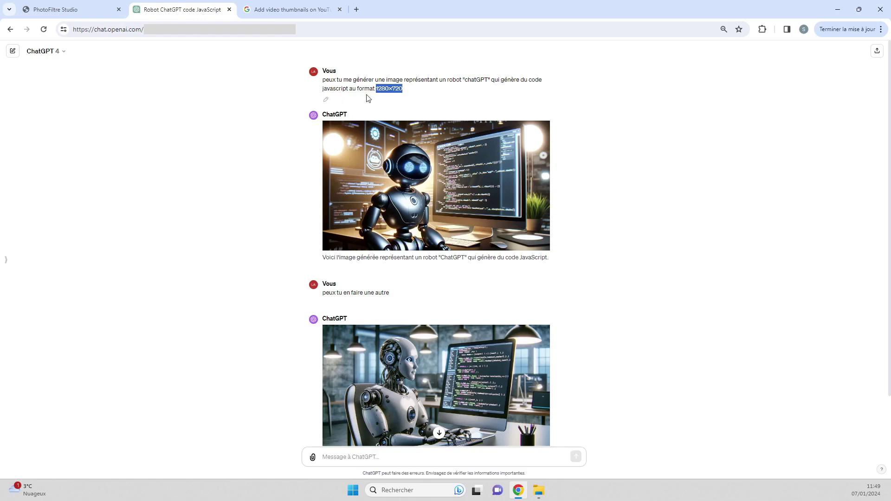
click(407, 89)
scroll(310, 254, down, 1)
drag(323, 235, 393, 238)
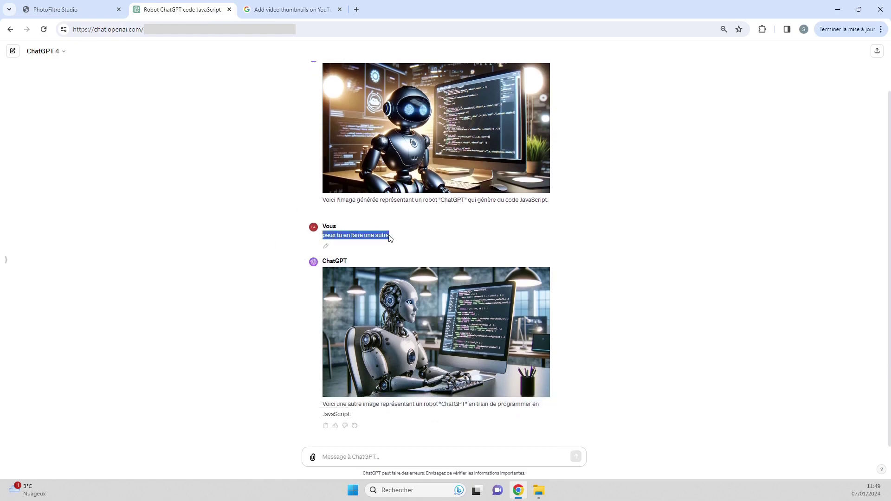
click(260, 311)
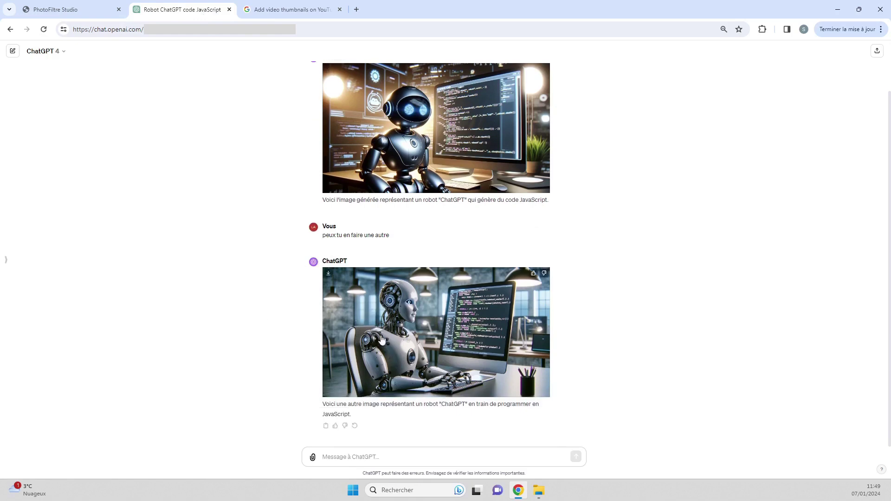
Open mybot.png from the Téléchargements folder in PhotoFiltre 7
click(538, 491)
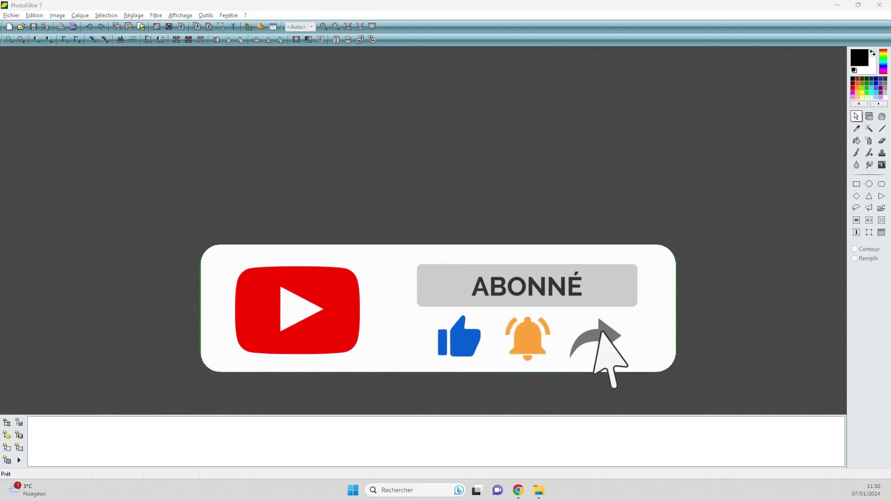
click(538, 490)
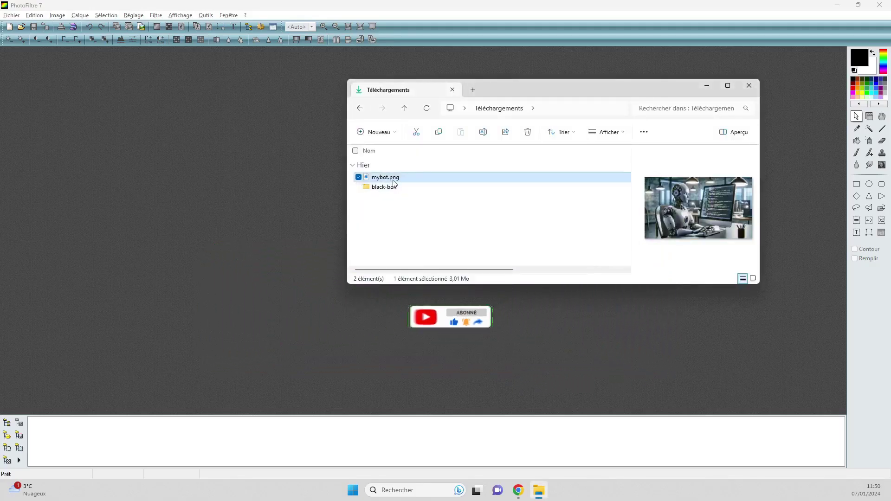
drag(502, 87, 344, 192)
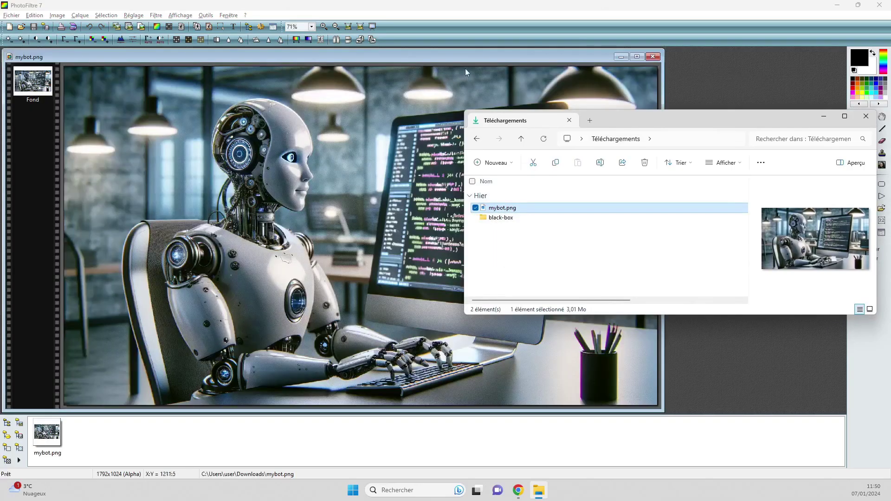
click(466, 52)
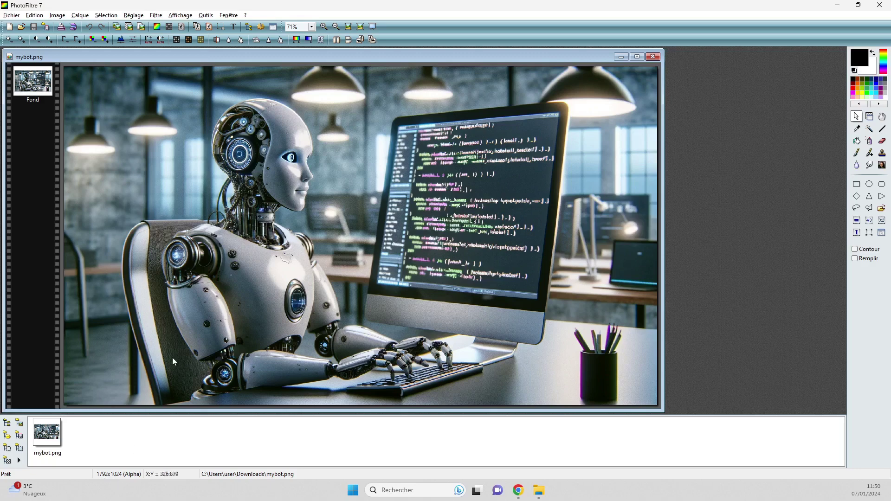
Create a centred rectangular selection of 1280 x 720 pixels on the robot image
click(107, 16)
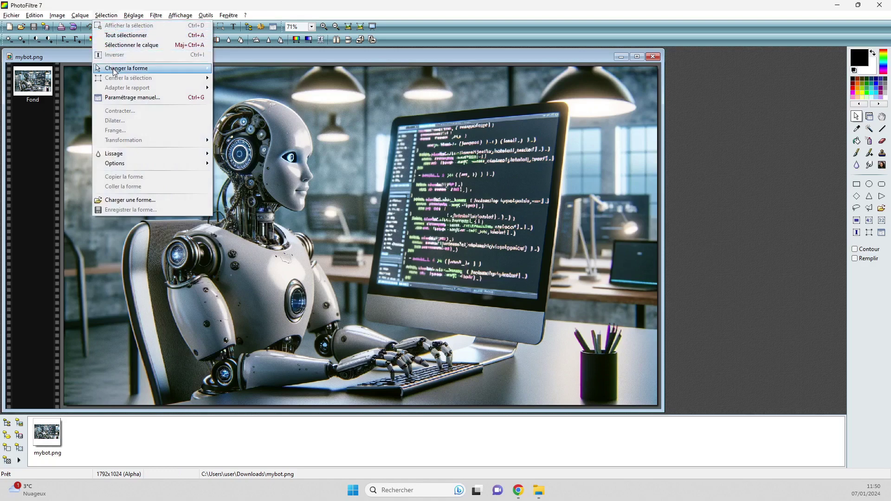
click(123, 98)
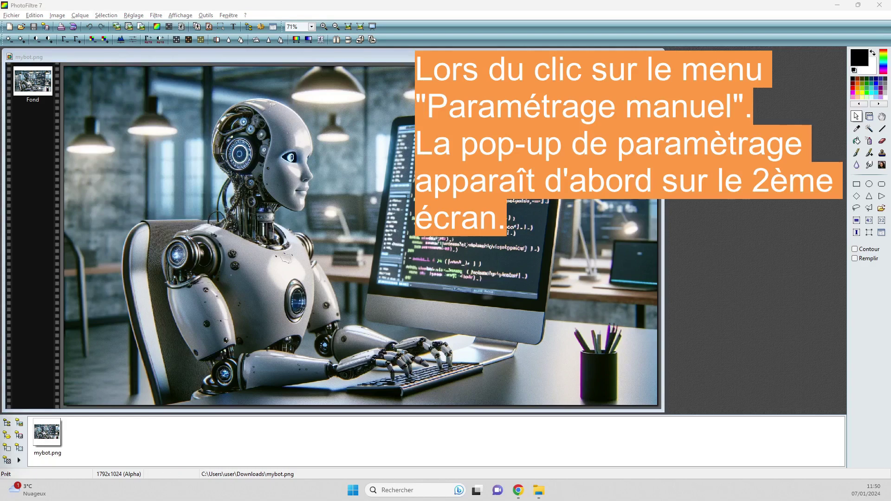
drag(0, 94, 237, 87)
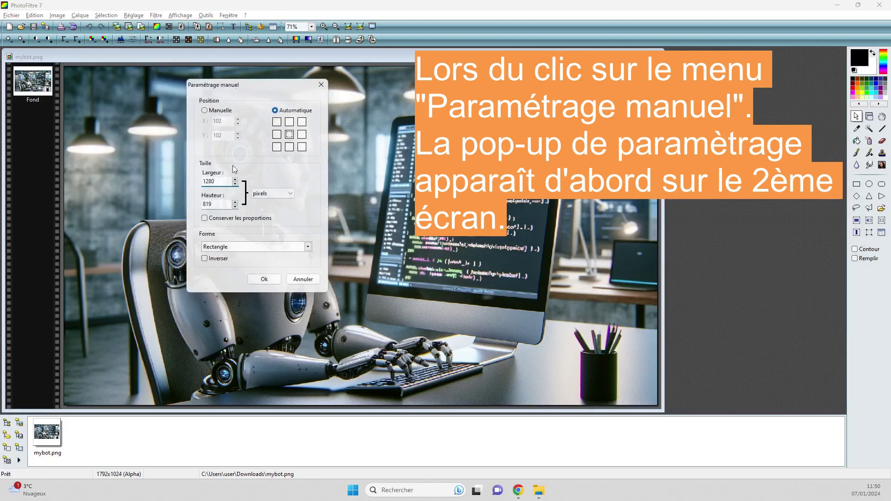
key(Tab)
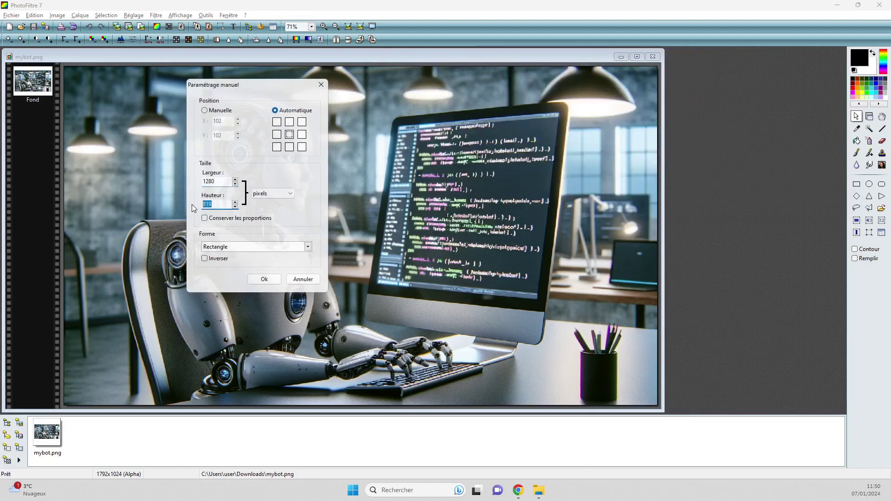
text(720)
click(263, 279)
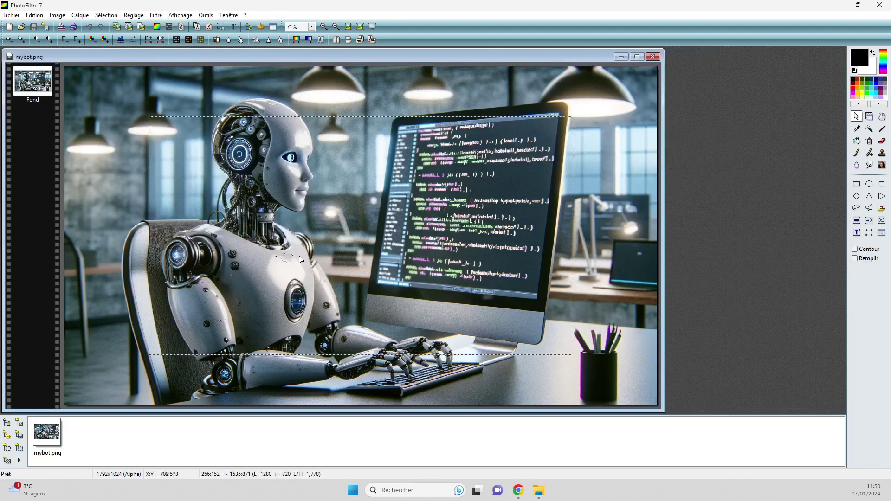
Move the selection frame up 66 pixels and right 6 pixels to frame the robot's head and the monitor
key(Up)
key(Up)
key(Up)
key(Up)
key(Up)
key(Up)
key(Up)
key(Up)
key(Up)
key(Up)
key(Up)
key(Up)
key(Up)
key(Up)
key(Up)
key(Up)
key(Up)
key(Up)
key(Up)
key(Up)
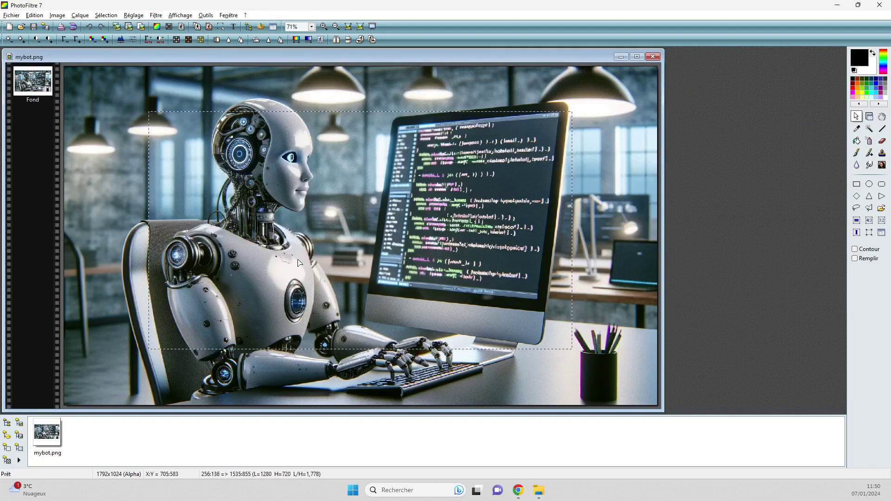
key(Up)
key(Up)
key(Up)
key(Up)
key(Up)
key(Up)
key(Up)
key(Up)
key(Up)
key(Up)
key(Up)
key(Up)
key(Up)
key(Up)
key(Up)
key(Up)
key(Up)
key(Up)
key(Up)
key(Up)
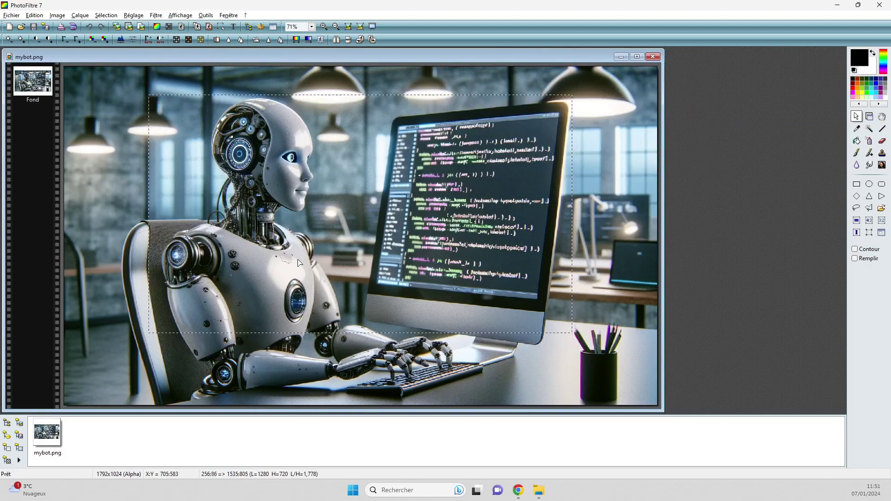
key(Right)
key(Right)
key(Right)
key(Right)
key(Right)
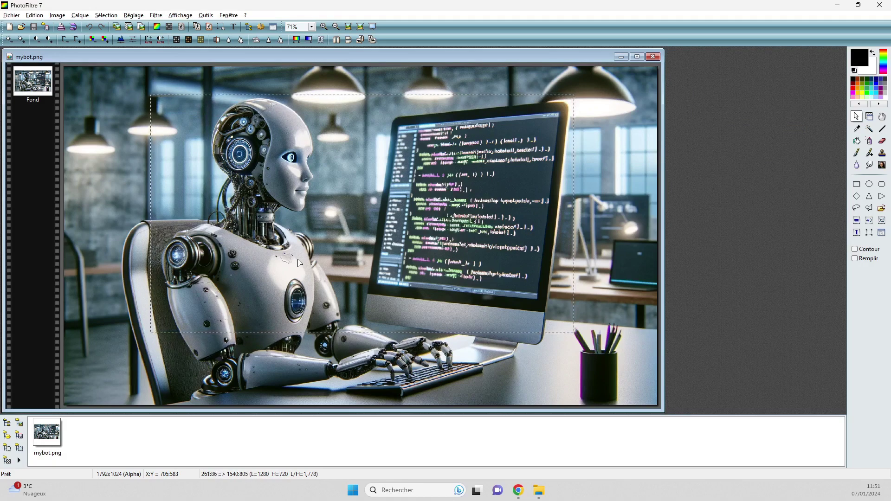
key(Right)
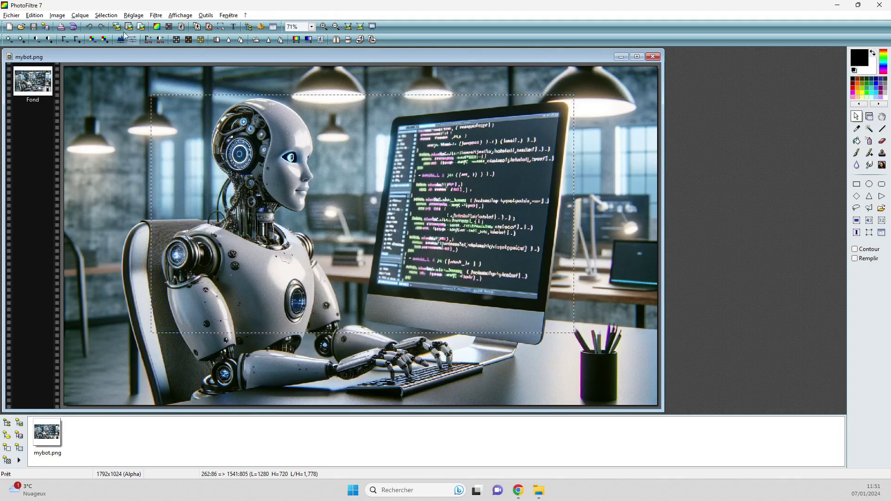
Resize the robot image to a width of 1280 pixels, keeping its proportions
click(57, 16)
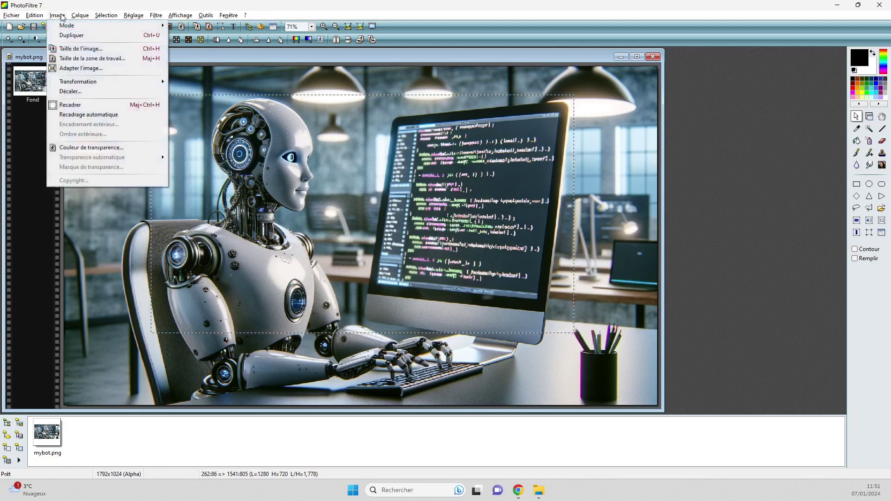
click(78, 49)
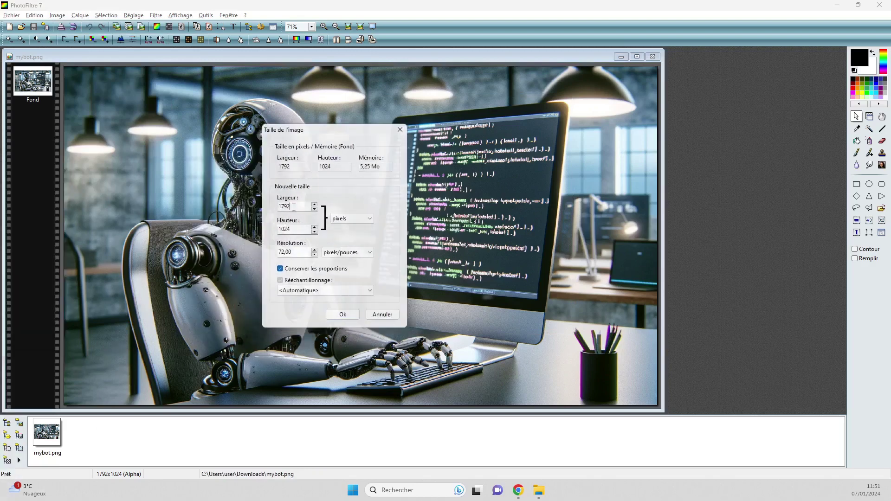
drag(292, 207, 263, 207)
text(120)
key(BackSpace)
text(80)
click(339, 316)
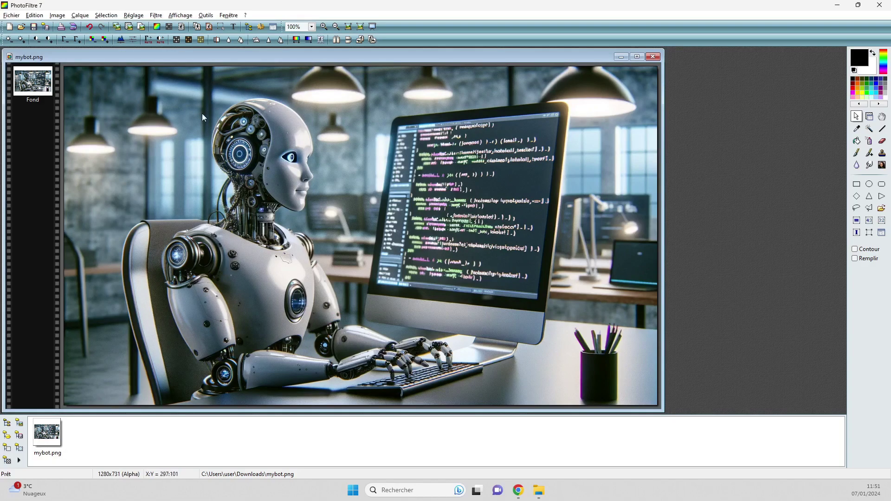
Create a new blank 1280 x 720 pixel image with a white background and move its window clear of mybot.png
click(11, 16)
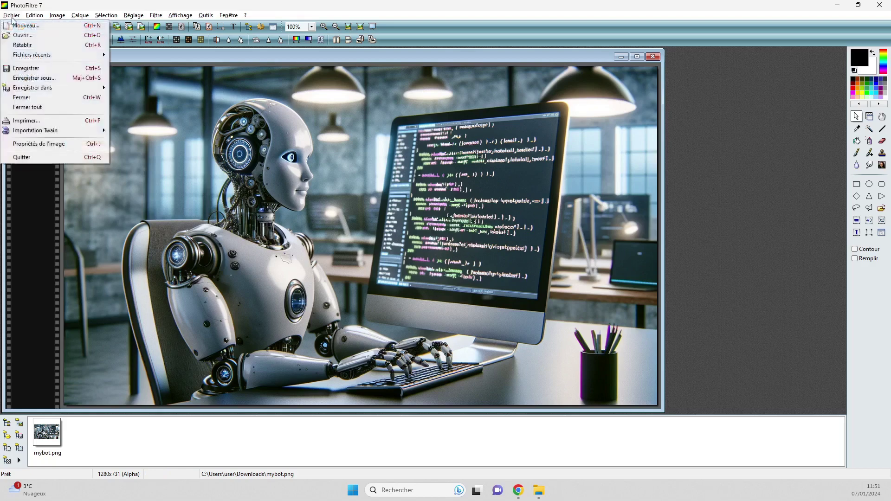
click(184, 158)
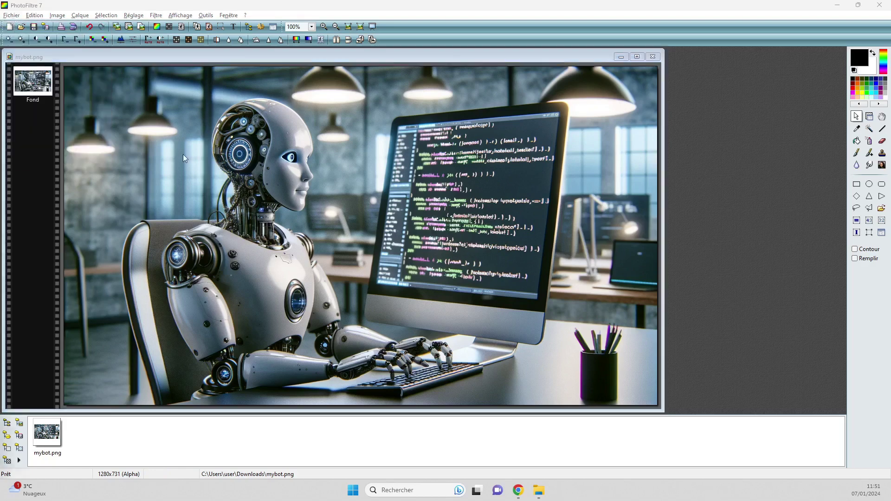
key(ctrl+n)
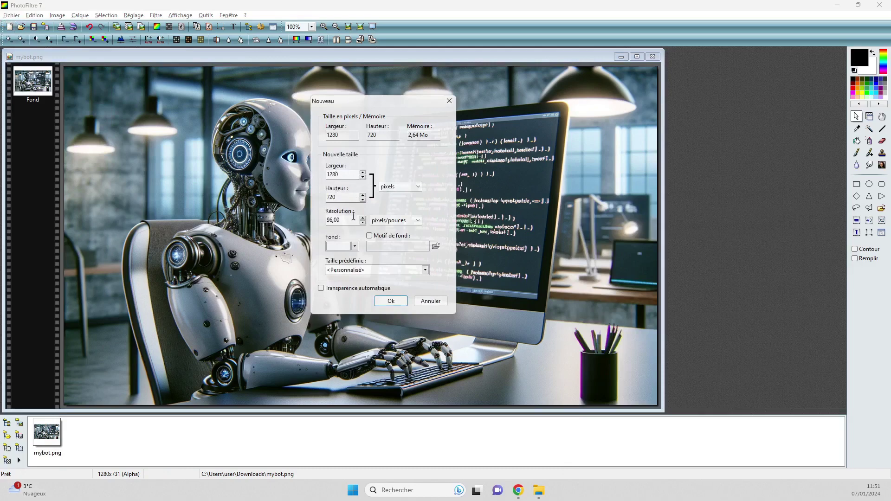
click(390, 303)
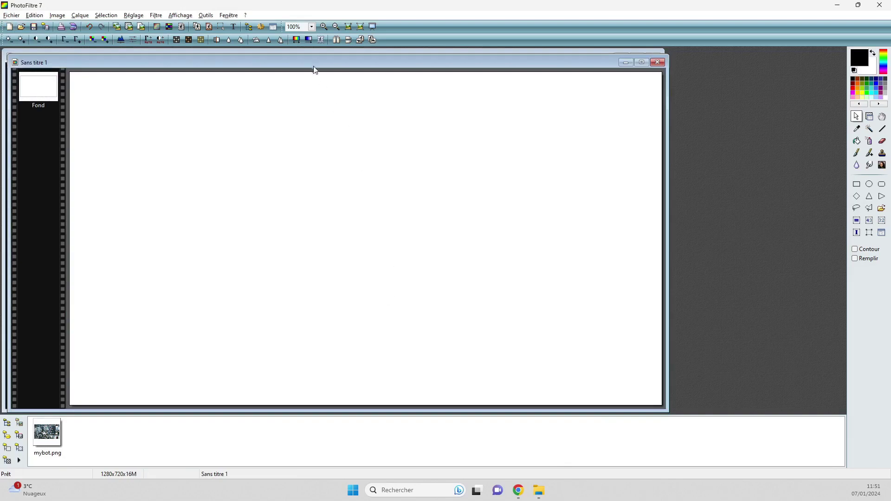
drag(313, 65, 373, 163)
Copy the resized mybot.png image and paste it as a layer into the new blank image
click(357, 112)
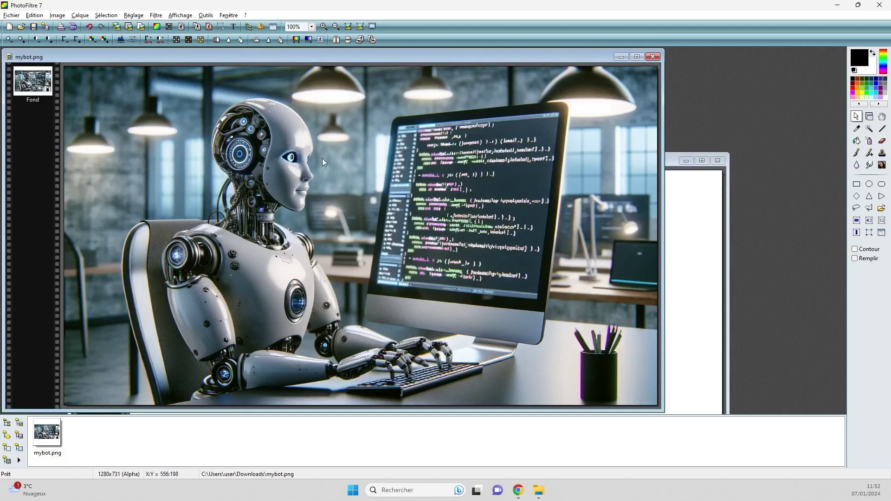
click(710, 230)
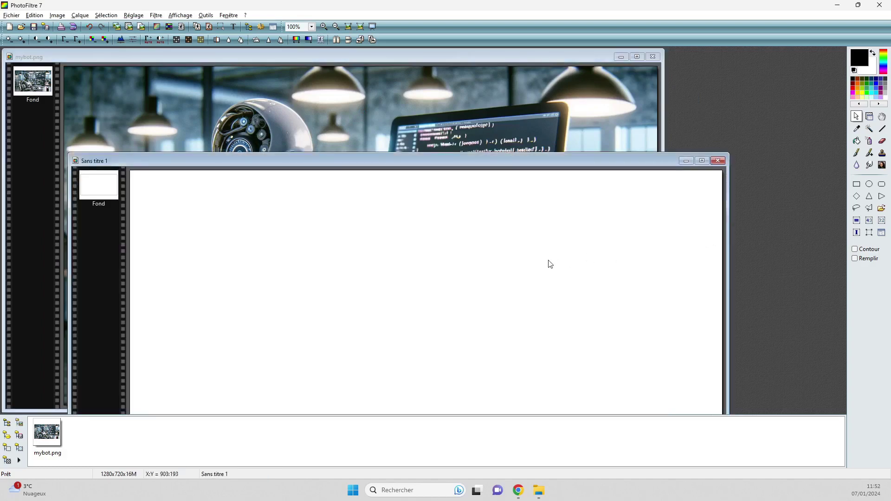
key(ctrl+v)
drag(366, 166, 372, 60)
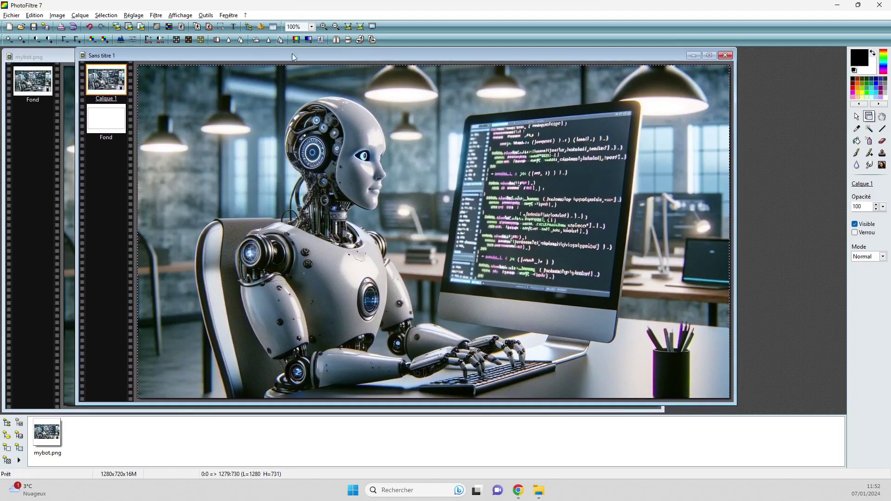
drag(291, 54, 291, 69)
drag(403, 74, 401, 64)
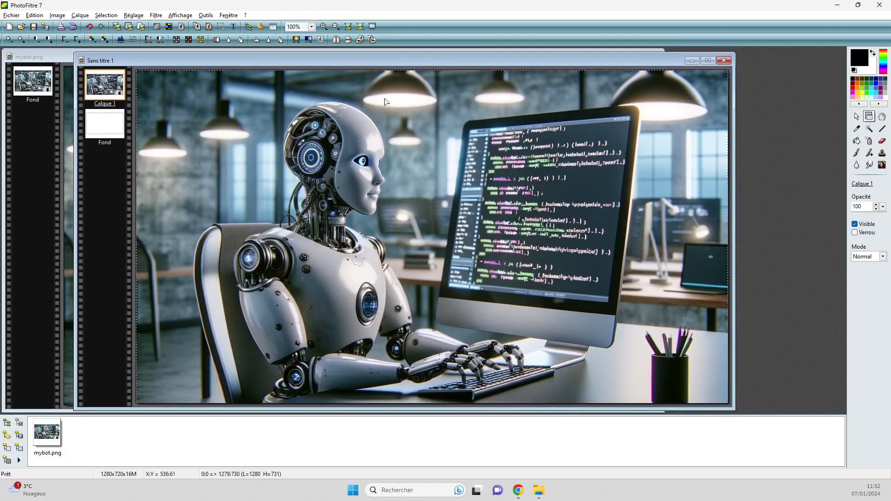
drag(387, 63, 185, 61)
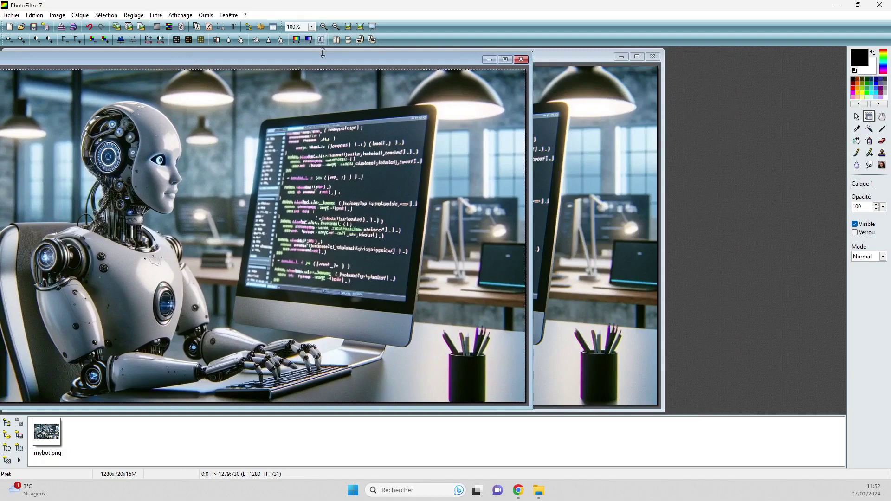
drag(324, 59, 328, 89)
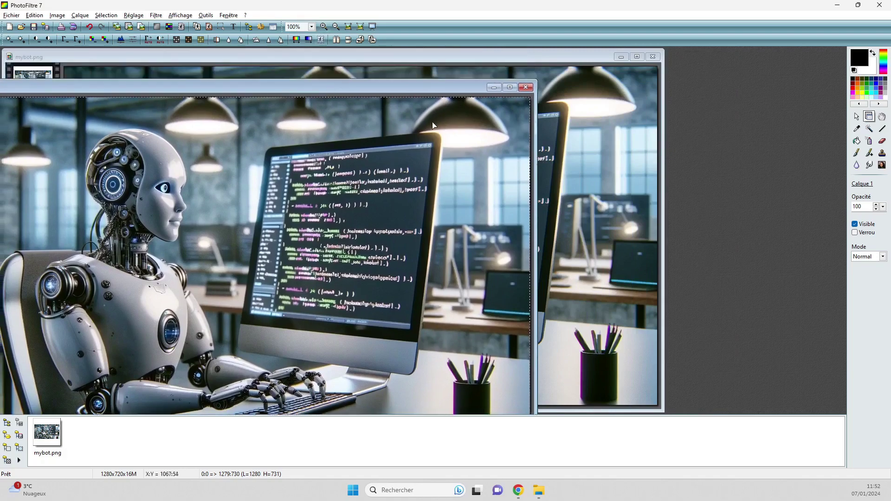
drag(419, 86, 410, 60)
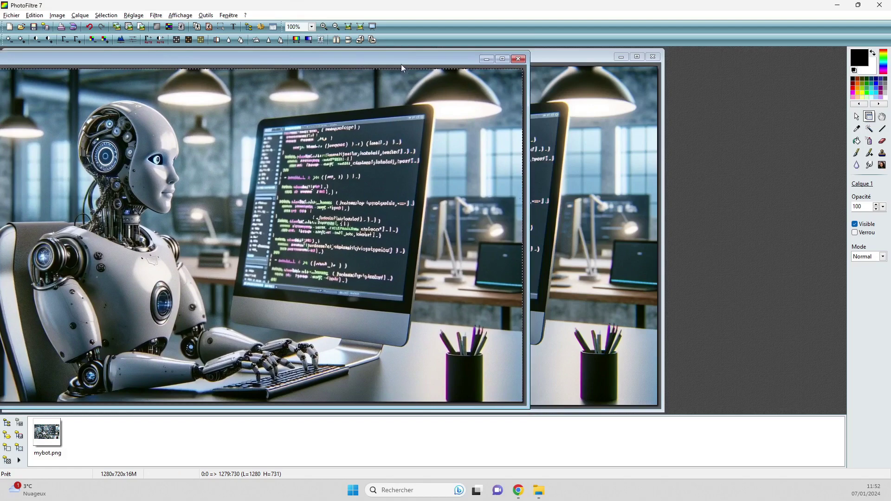
drag(402, 58, 427, 59)
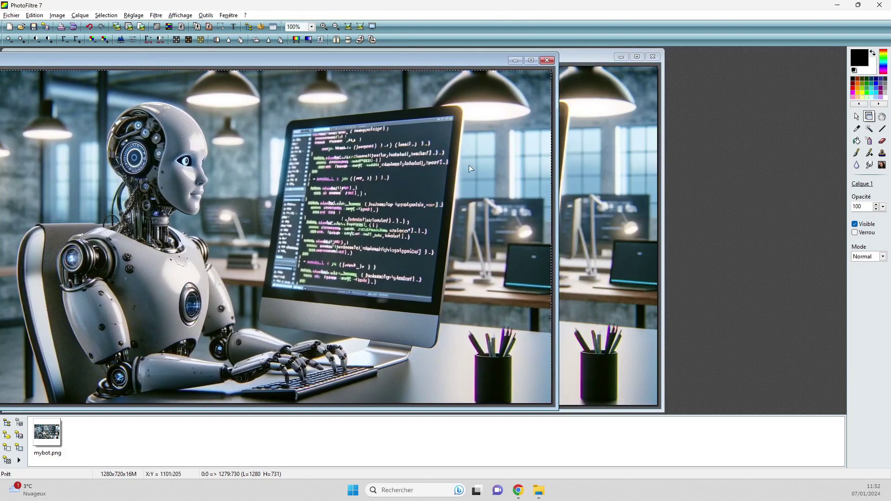
Move the pasted robot layer up 9 pixels in the 1280 x 720 image and bring its window fully into view
key(Up)
key(Up)
key(Up)
key(Up)
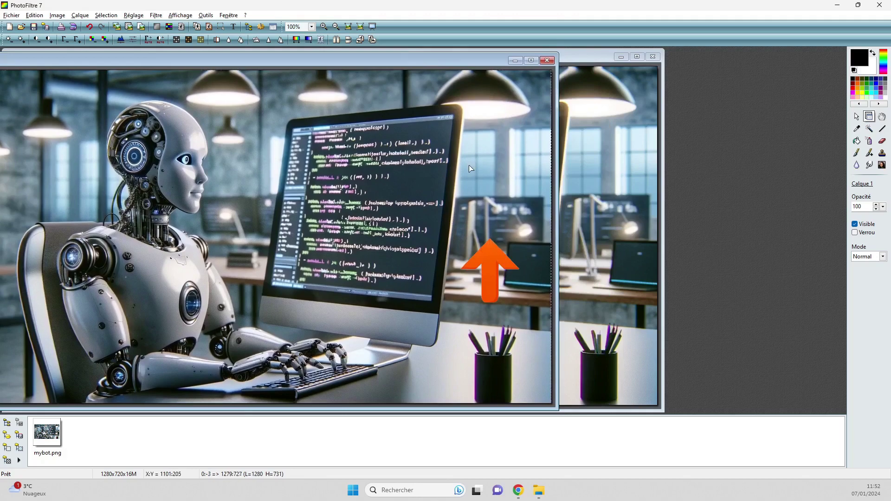
key(Up)
key(Up)
key(Up)
key(Up)
key(Up)
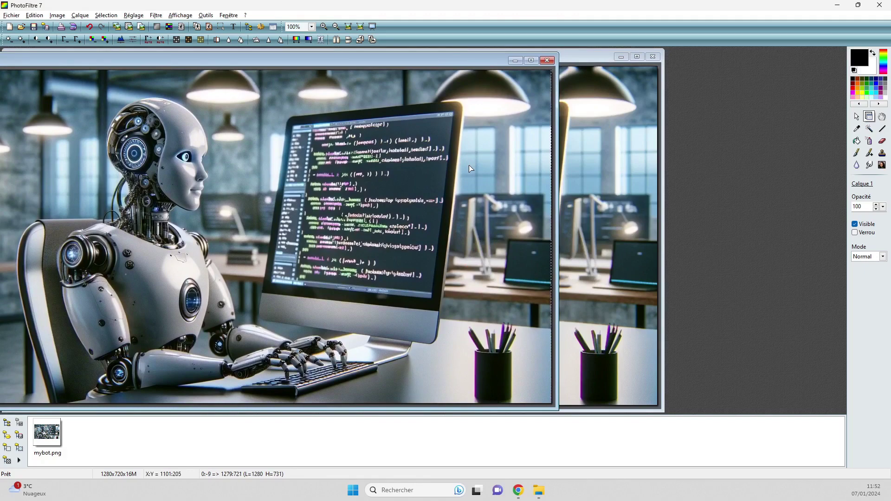
drag(500, 61, 576, 60)
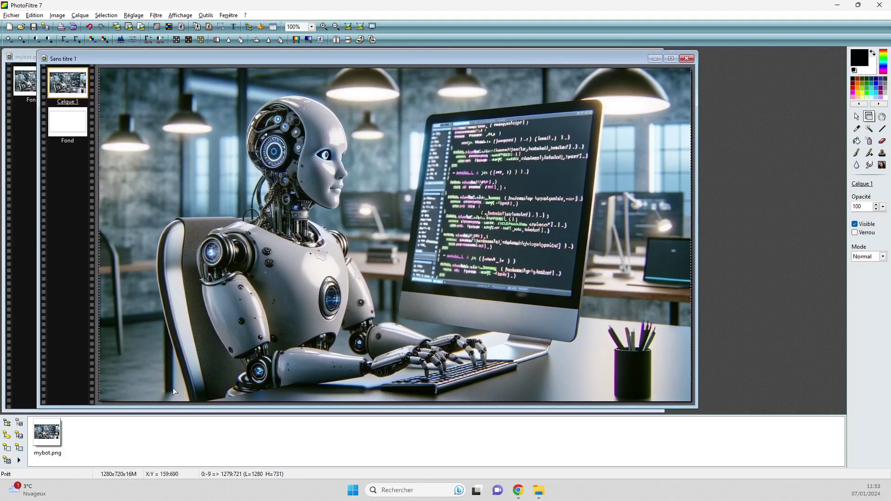
Save the layered image as mybot01.jpg in JPEG format in the Téléchargements folder, accepting the loss of layers and the standard format options
mouse_move(313, 58)
mouse_down()
mouse_move(330, 55)
mouse_move(326, 67)
mouse_up()
right_click(324, 67)
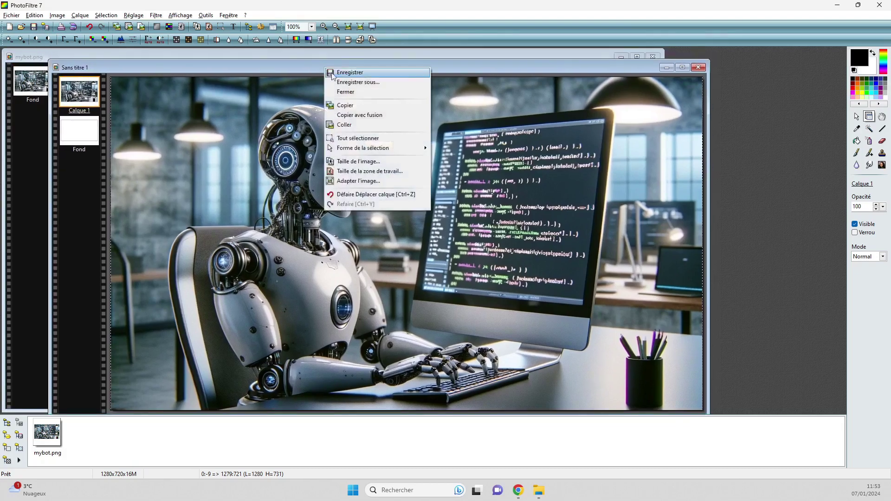
click(358, 82)
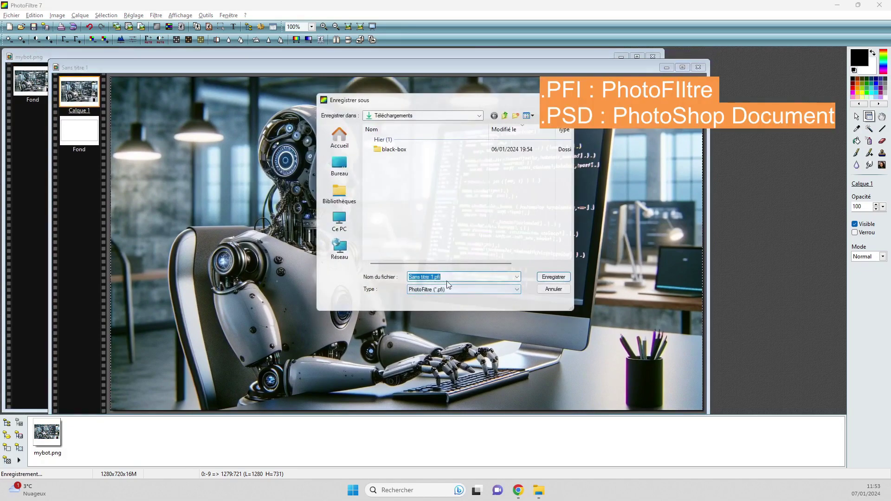
click(517, 291)
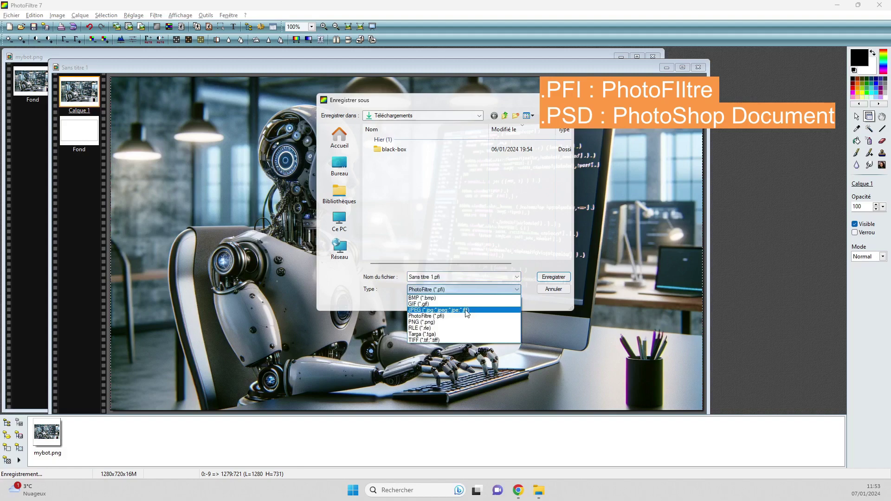
click(466, 311)
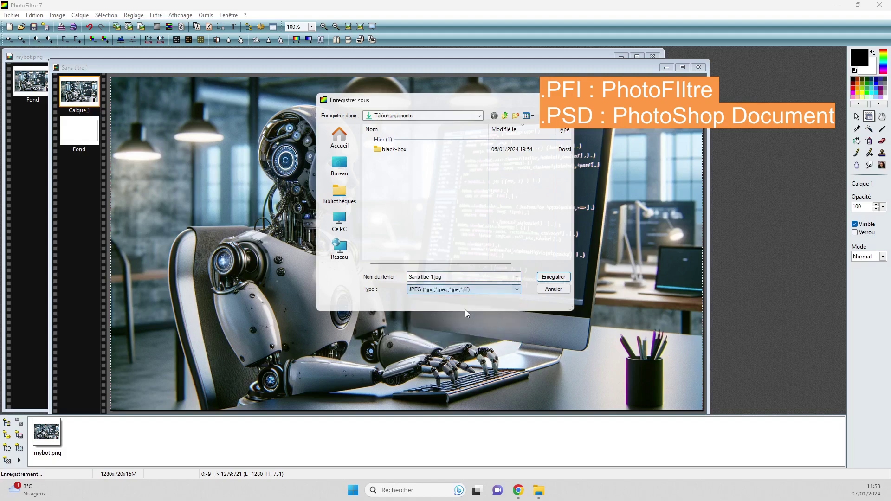
click(434, 276)
click(433, 277)
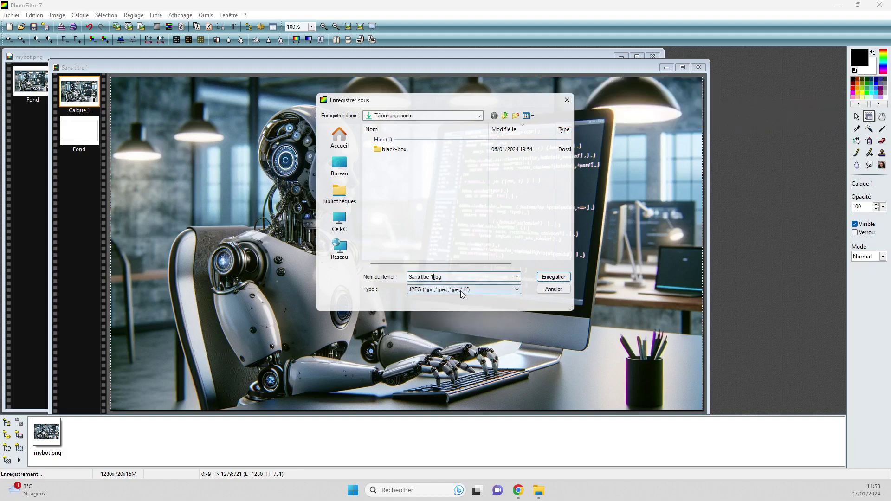
key(shift+Home)
text(mybot)
click(551, 278)
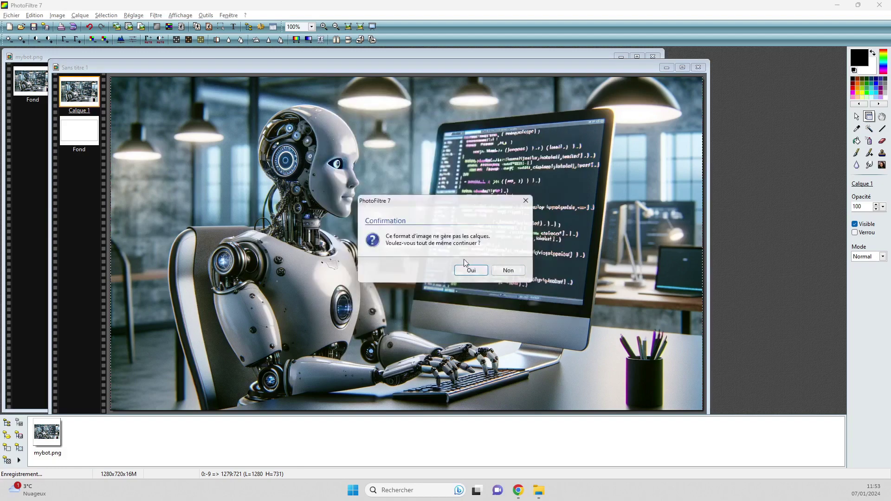
click(471, 271)
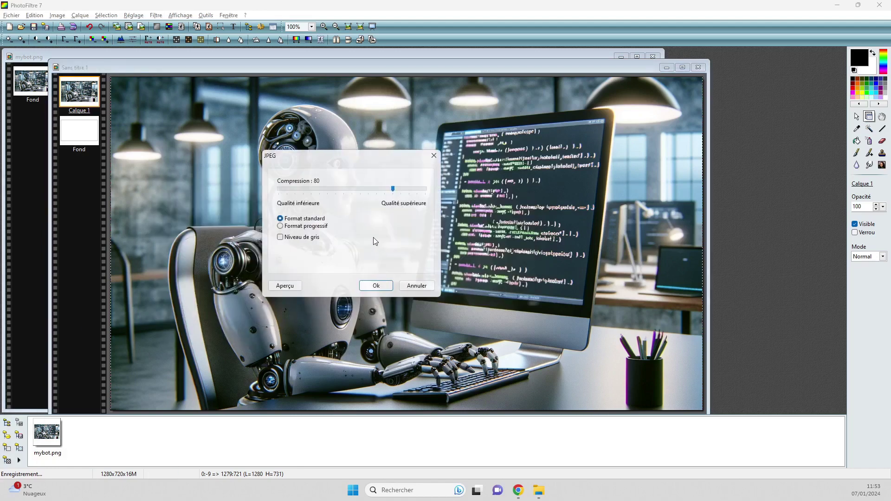
click(376, 286)
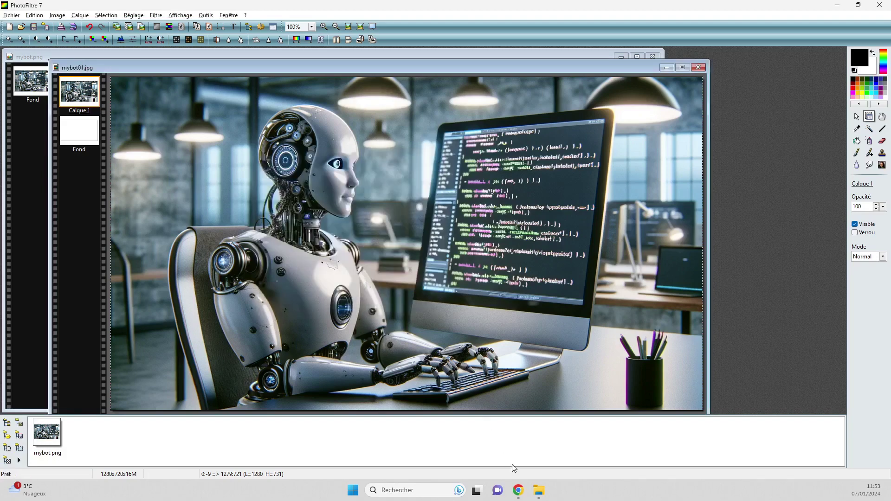
Switch to File Explorer and check the size and dimensions of mybot01.jpg in the Téléchargements folder
click(539, 491)
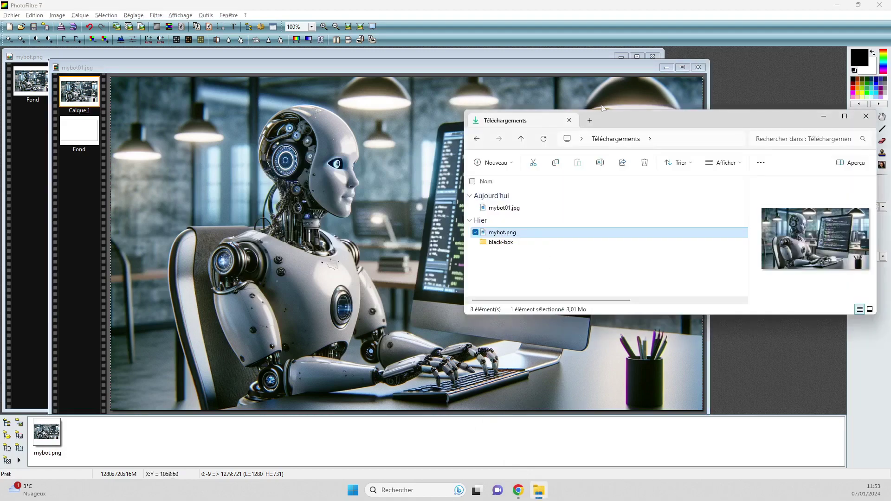
drag(625, 119, 480, 115)
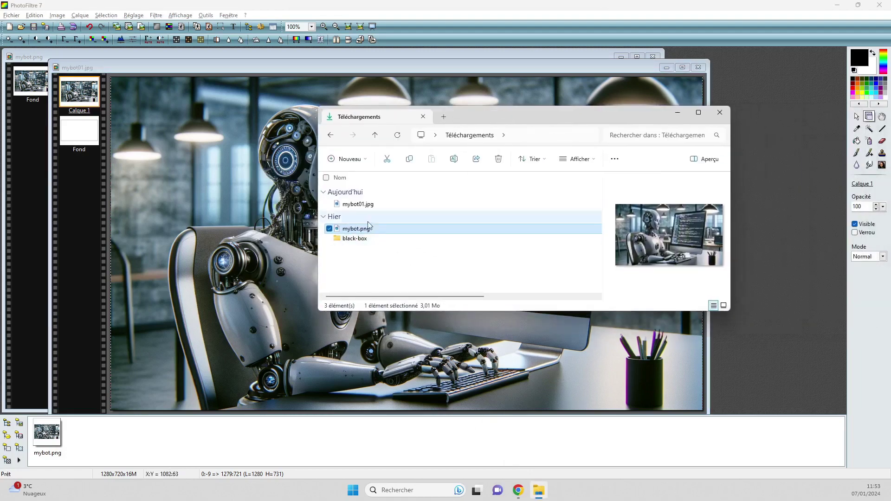
click(367, 209)
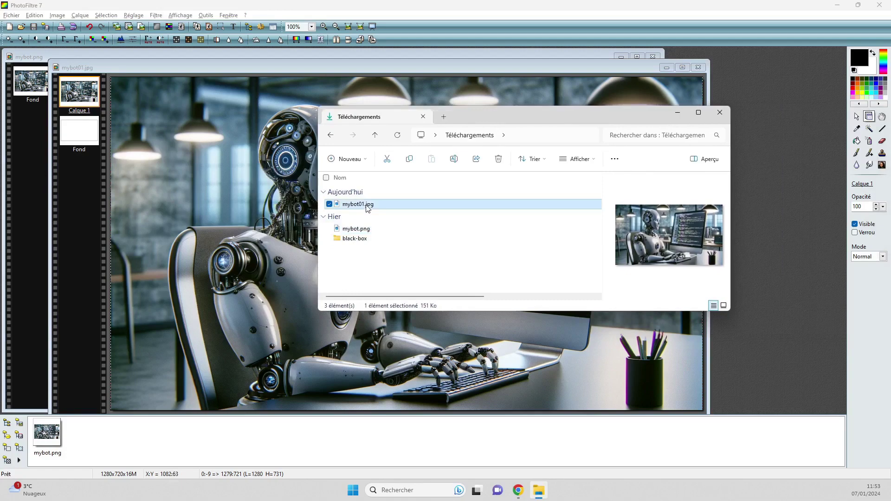
right_click(367, 208)
click(347, 273)
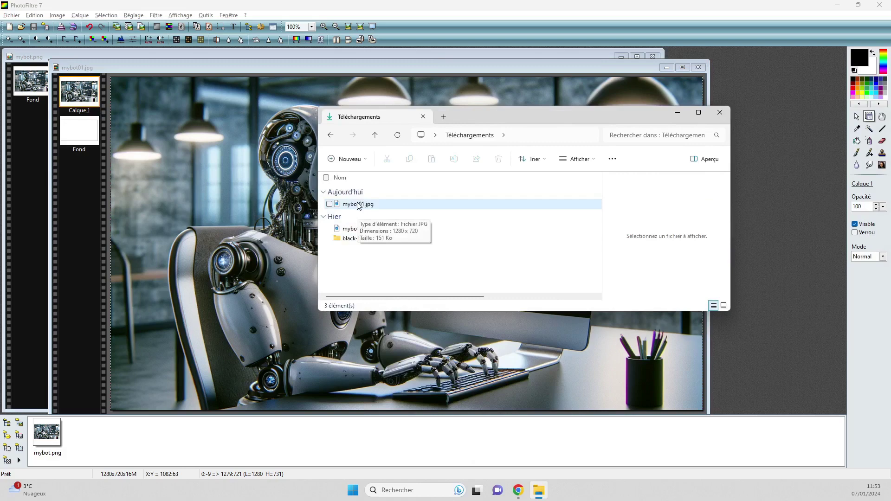
click(678, 113)
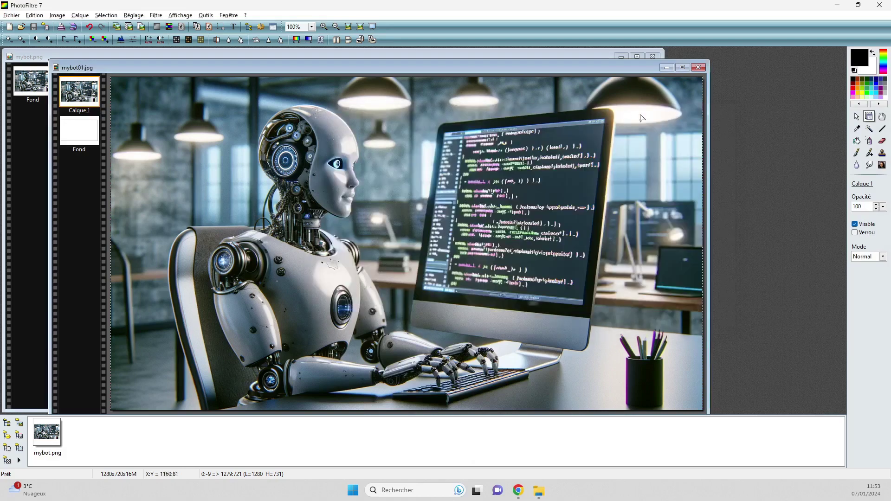
Close the mybot01.jpg image and move the mybot.png window away from the workspace edge
click(699, 68)
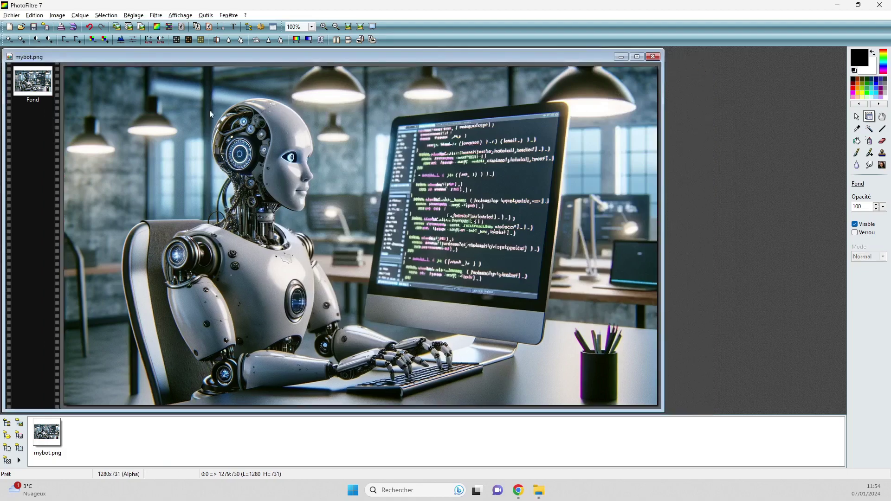
click(34, 16)
click(34, 15)
drag(188, 61, 250, 62)
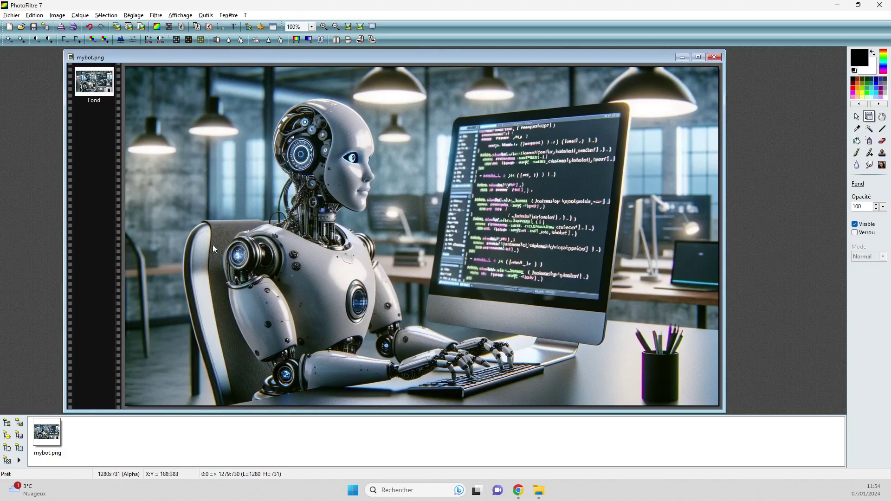
Create a centred rectangular selection of 1280 x 720 pixels on mybot.png with manual settings
click(107, 16)
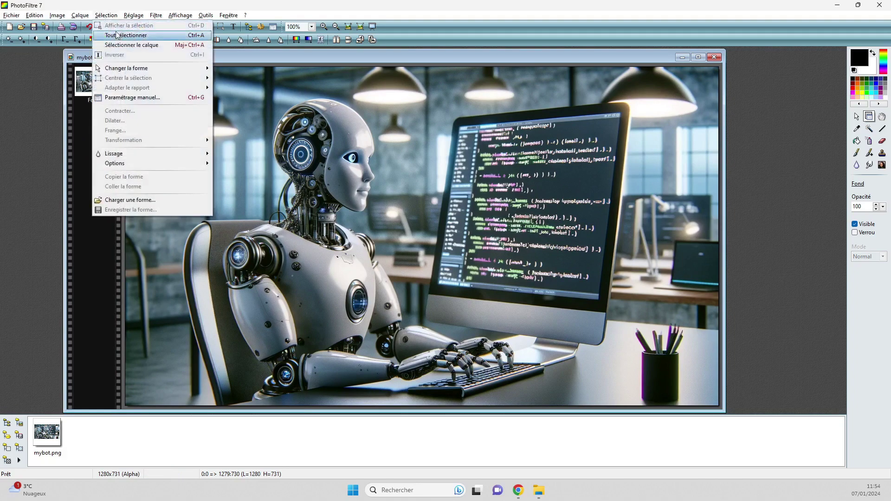
click(129, 99)
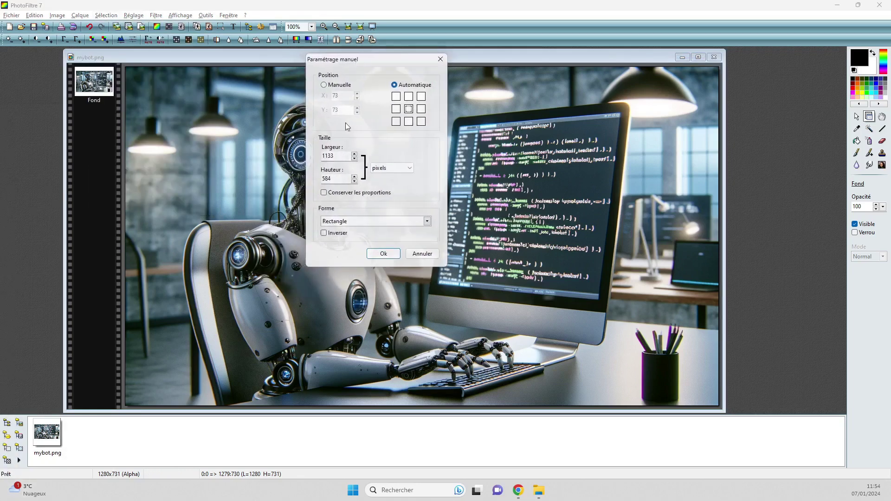
double_click(340, 155)
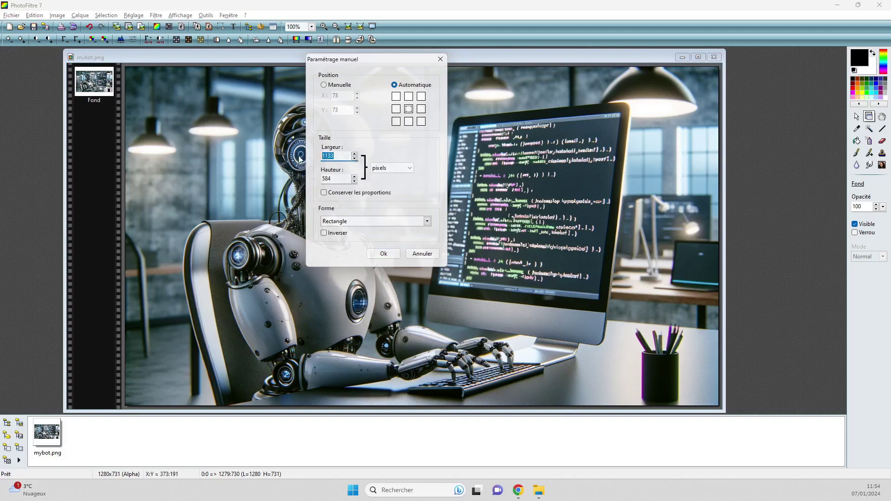
text(1280)
key(Tab)
text(7)
click(385, 257)
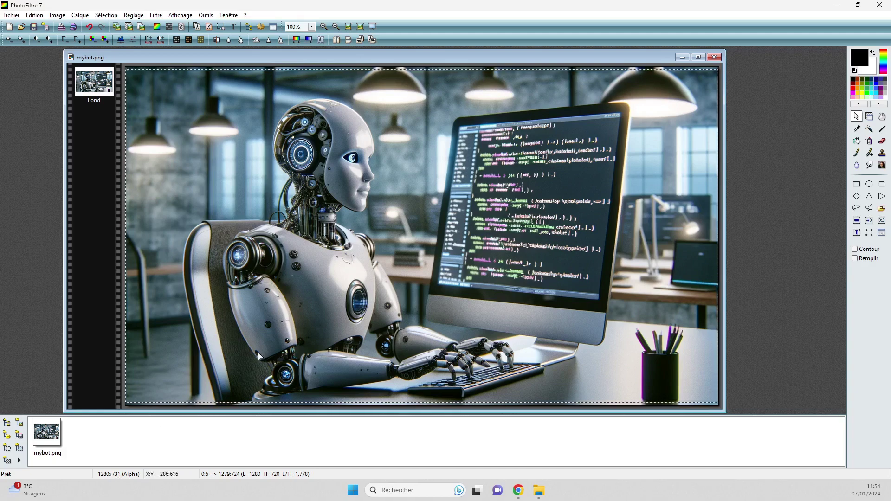
Shift the 1280 x 720 selection up and down to compare framings, and settle it 8 pixels below the image's upper edge
key(Up)
key(Up)
key(Up)
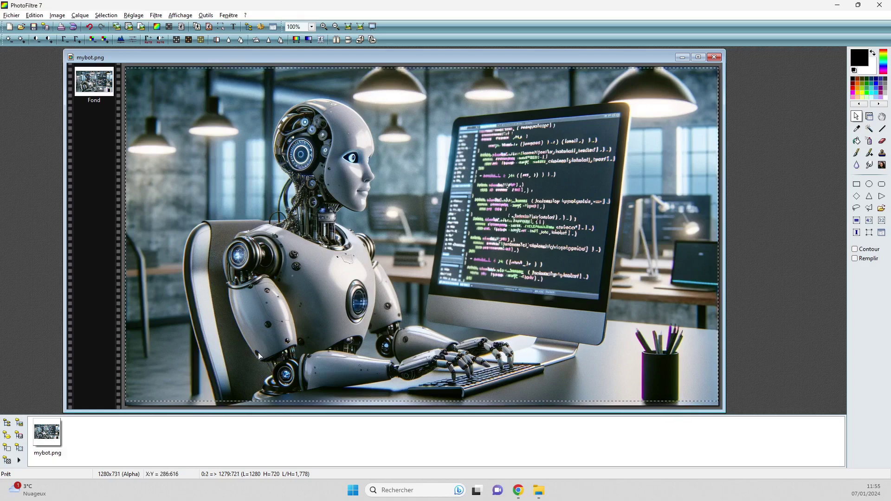
key(Up)
key(Up)
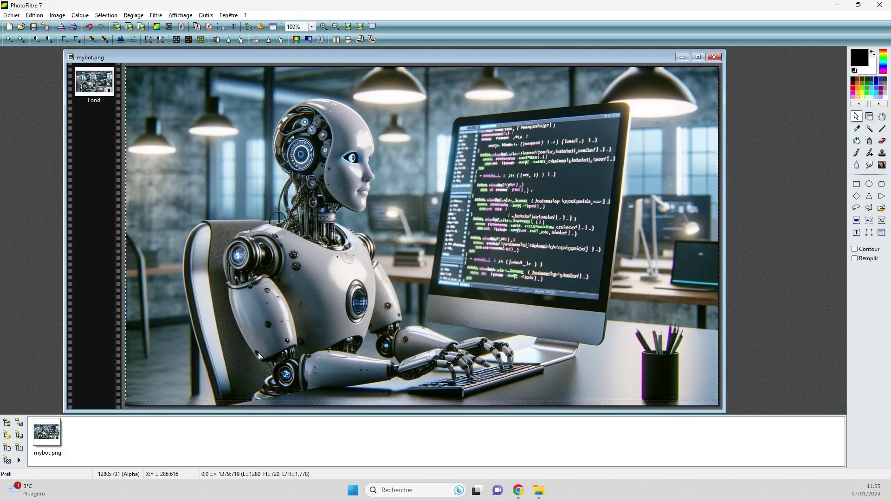
key(Down)
key(Down)
key(Down)
key(Down)
key(Down)
key(Down)
key(Down)
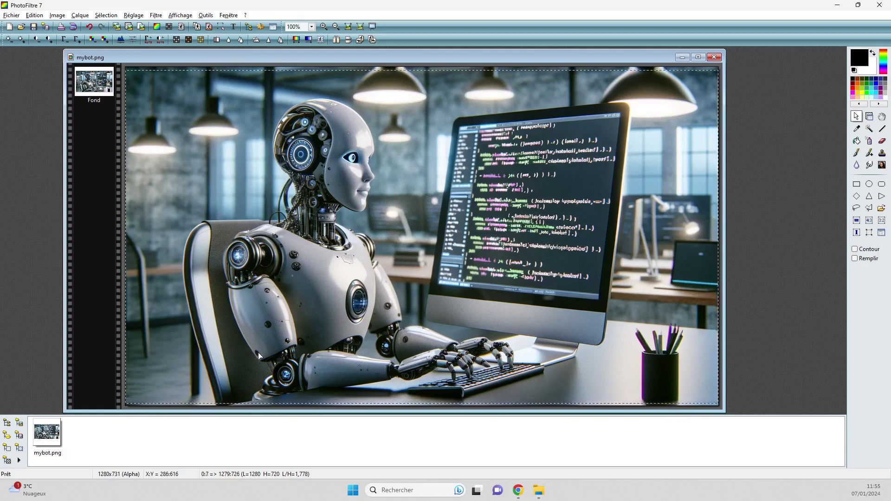
key(Up)
key(Up)
key(Up)
key(Up)
key(Up)
key(Up)
key(Up)
key(Up)
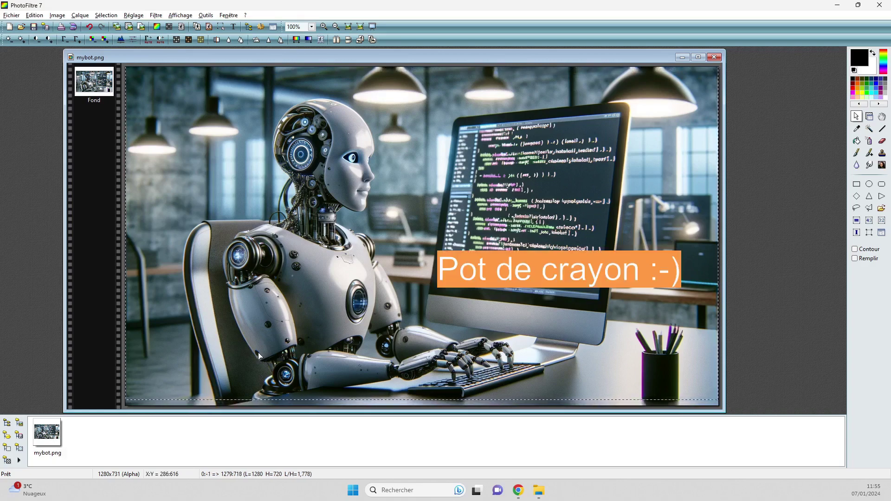
key(Down)
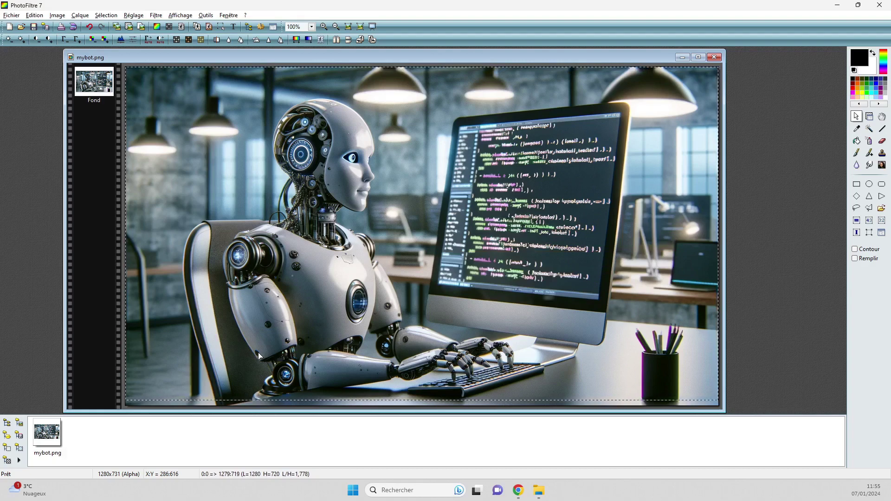
key(Down)
key(Down)
key(Down)
key(Down)
key(Down)
key(Down)
key(Down)
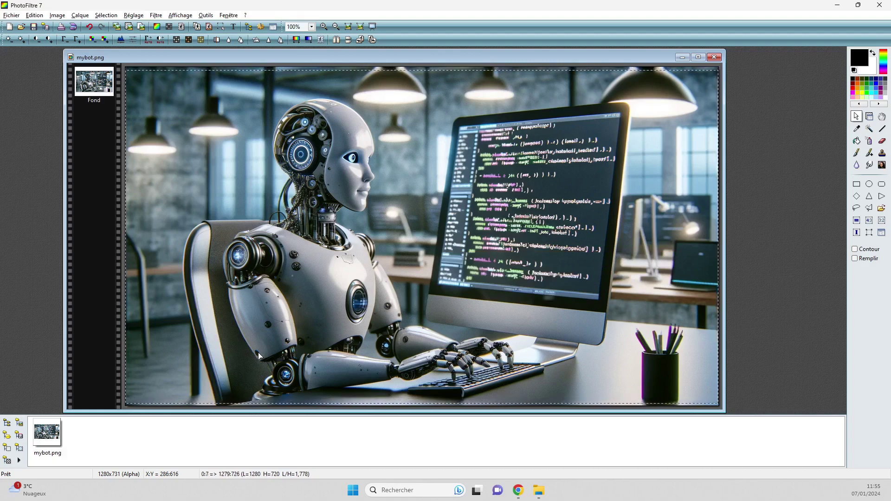
key(Down)
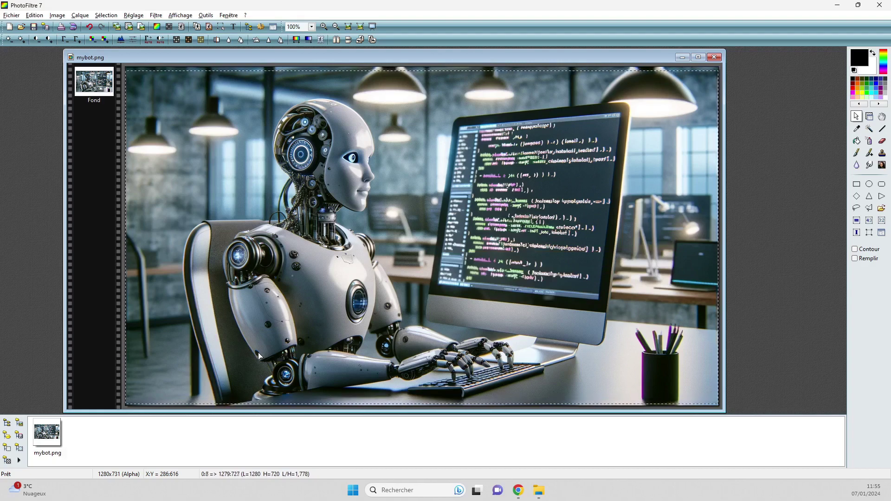
key(Down)
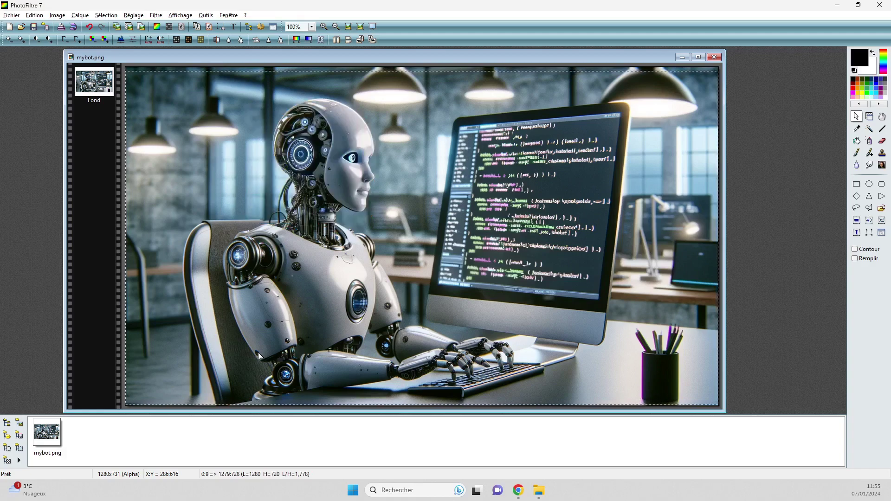
key(Up)
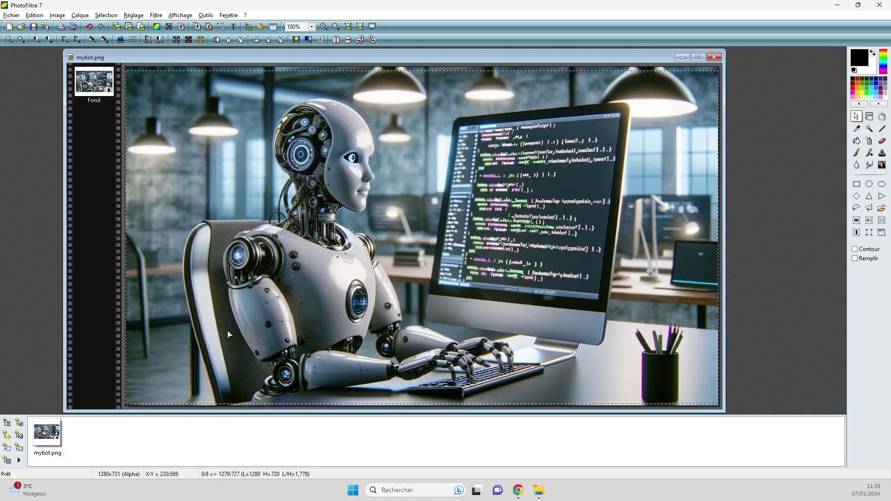
Crop mybot.png to the 1280 x 720 selection
click(57, 14)
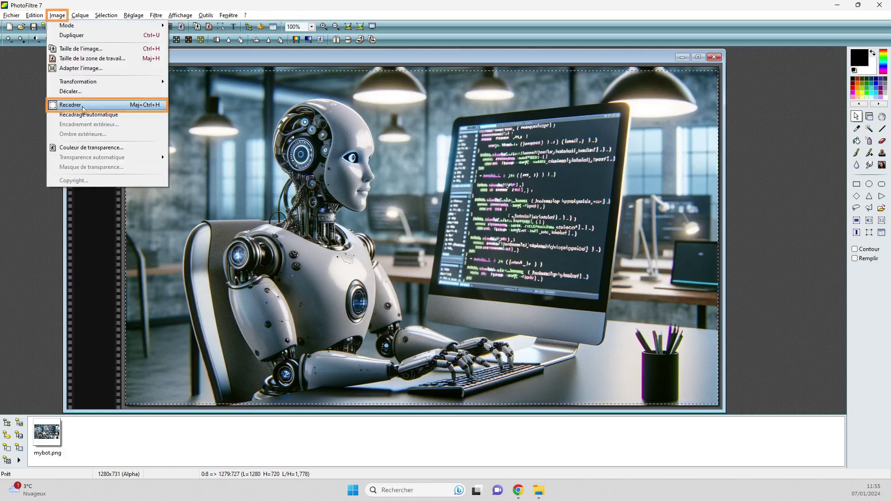
click(225, 5)
click(220, 27)
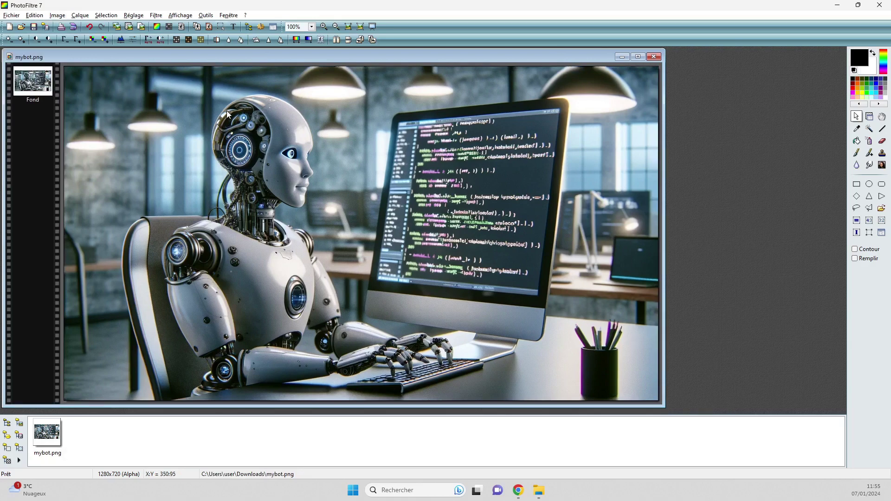
Move the cropped image window towards the workspace centre and start saving the image as a JPEG file
drag(227, 57, 277, 55)
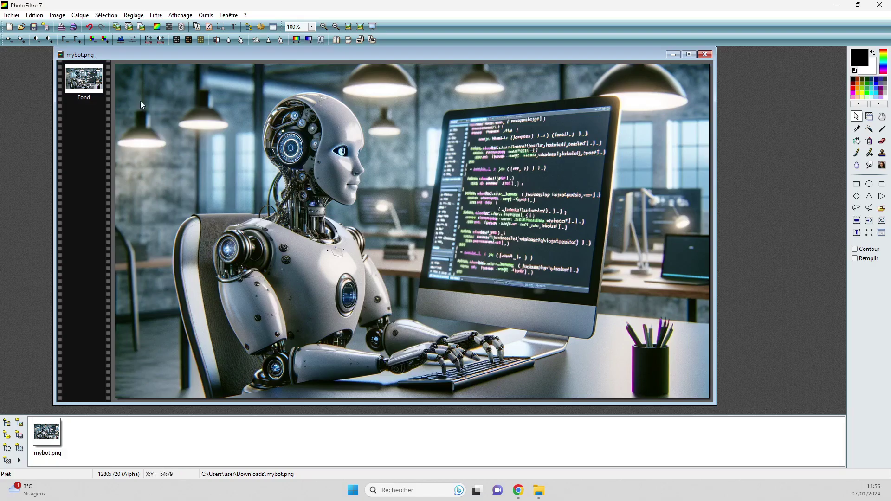
right_click(172, 52)
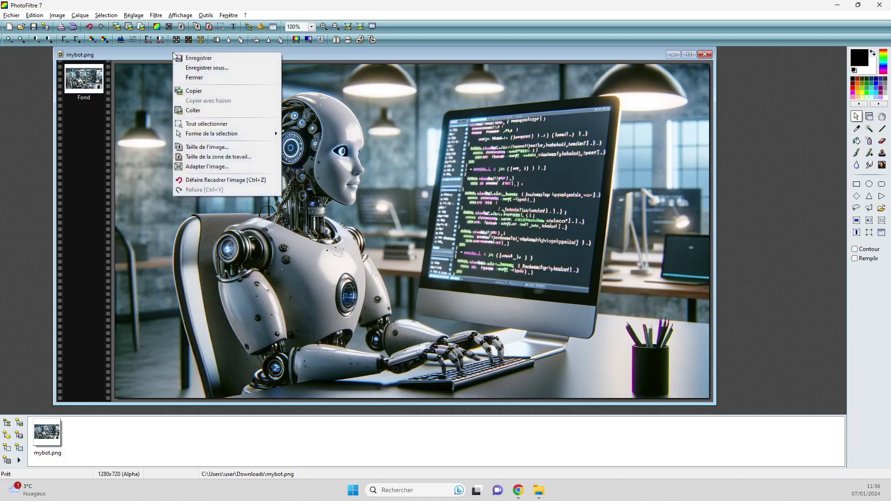
click(200, 58)
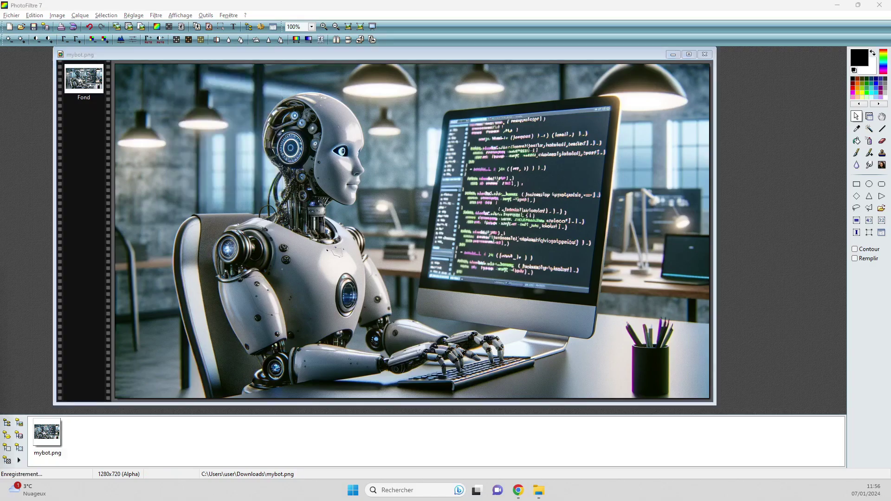
right_click(384, 58)
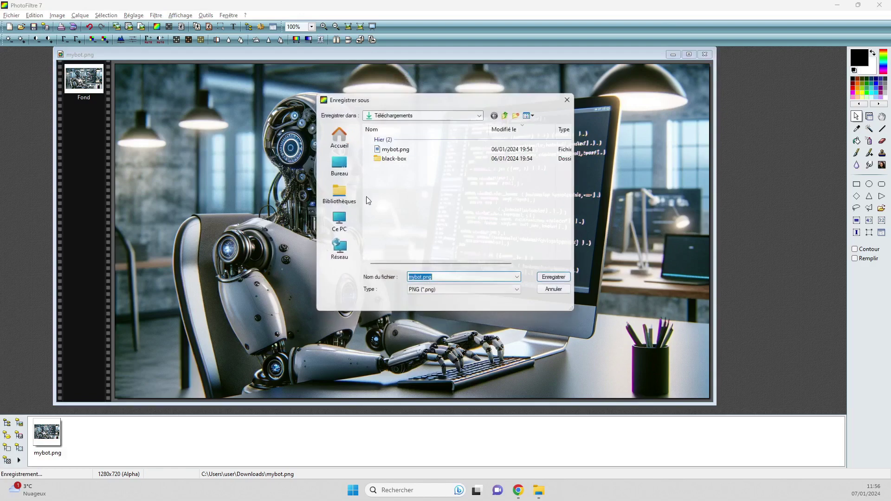
click(516, 289)
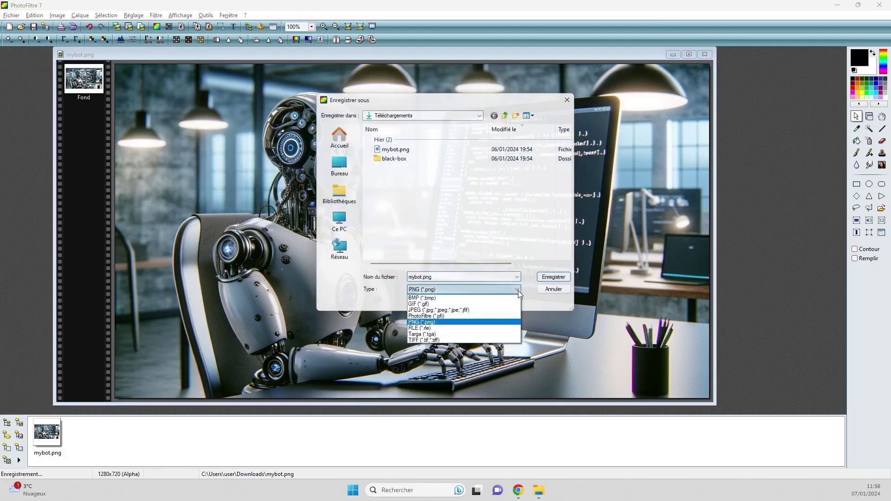
click(470, 310)
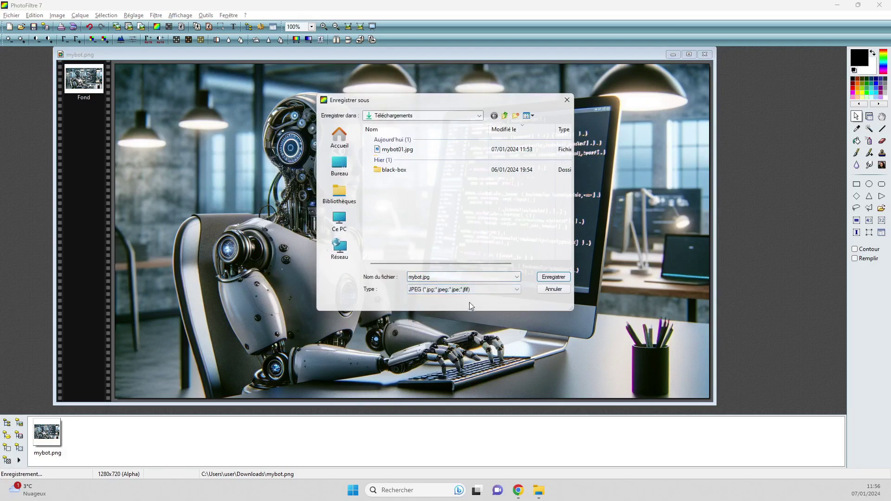
Name the file mybot02.jpg and save it in Téléchargements without the alpha layer, at compression 80 in standard format
click(397, 150)
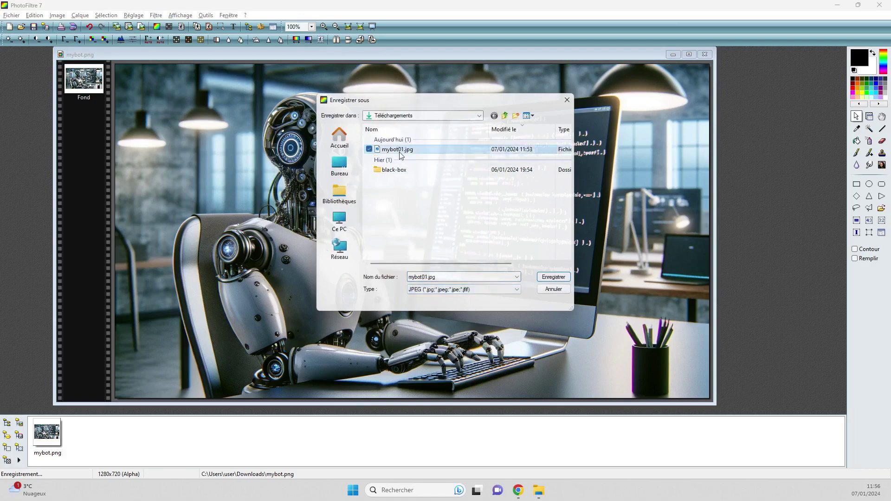
click(426, 277)
click(426, 277)
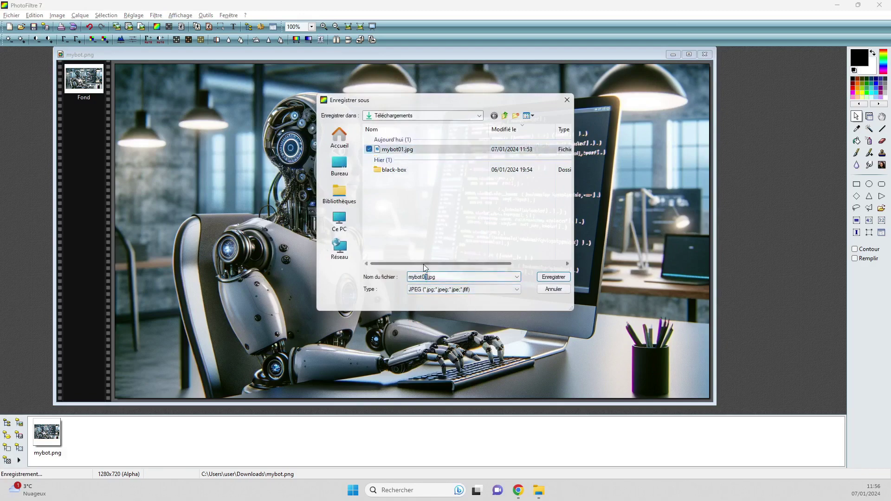
click(553, 278)
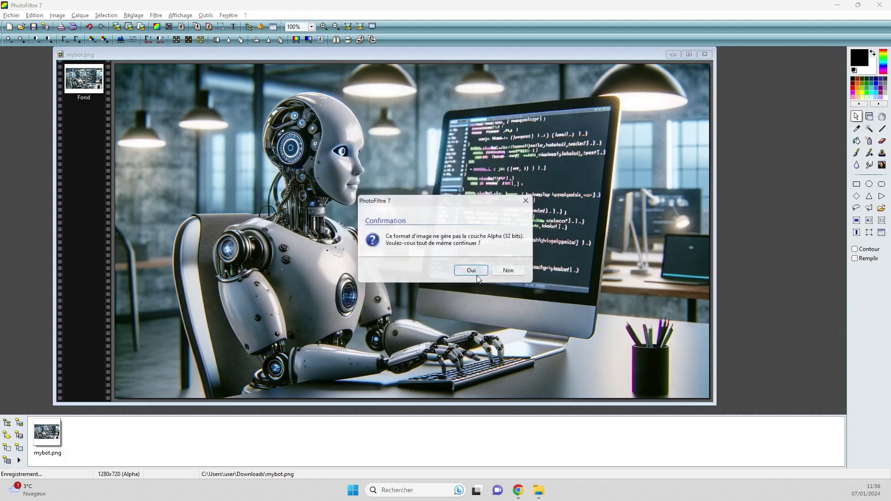
click(471, 270)
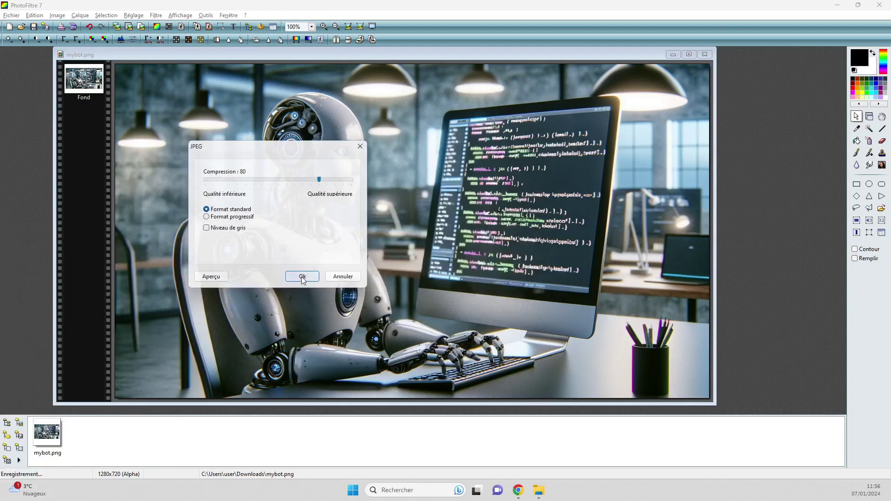
click(303, 277)
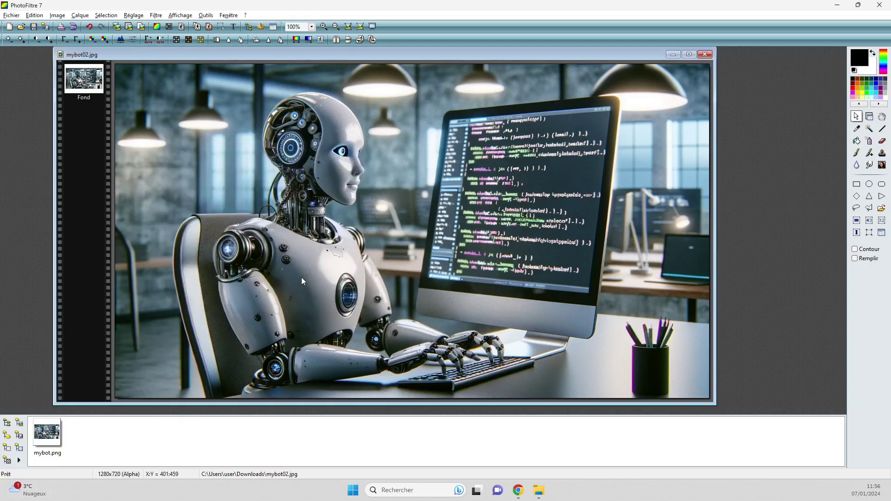
Switch to File Explorer and compare the previews of mybot01.jpg and mybot02.jpg in Téléchargements
click(538, 490)
click(363, 208)
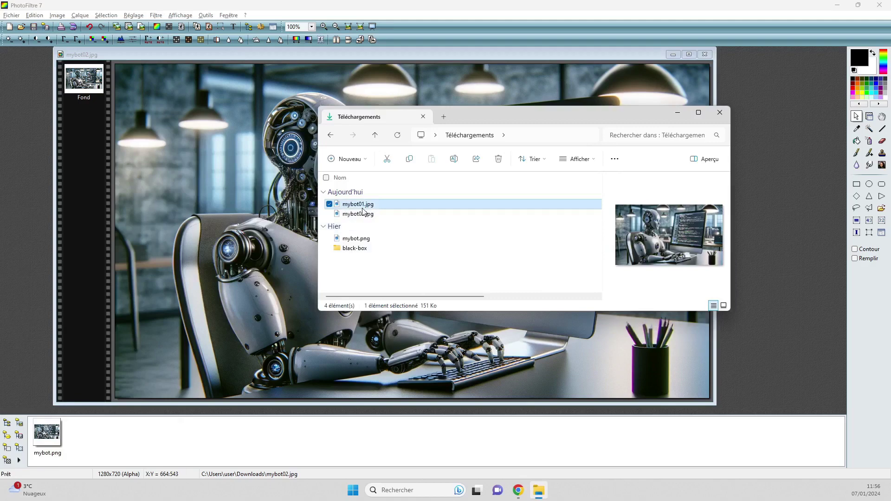
click(367, 215)
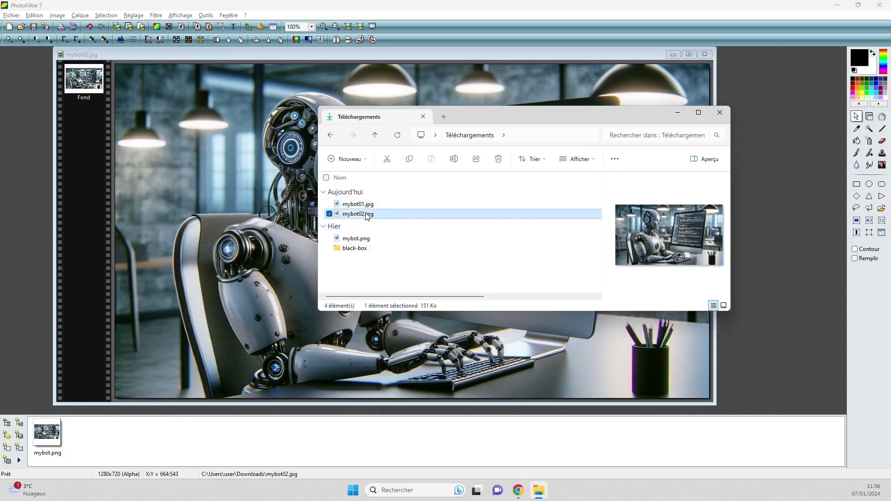